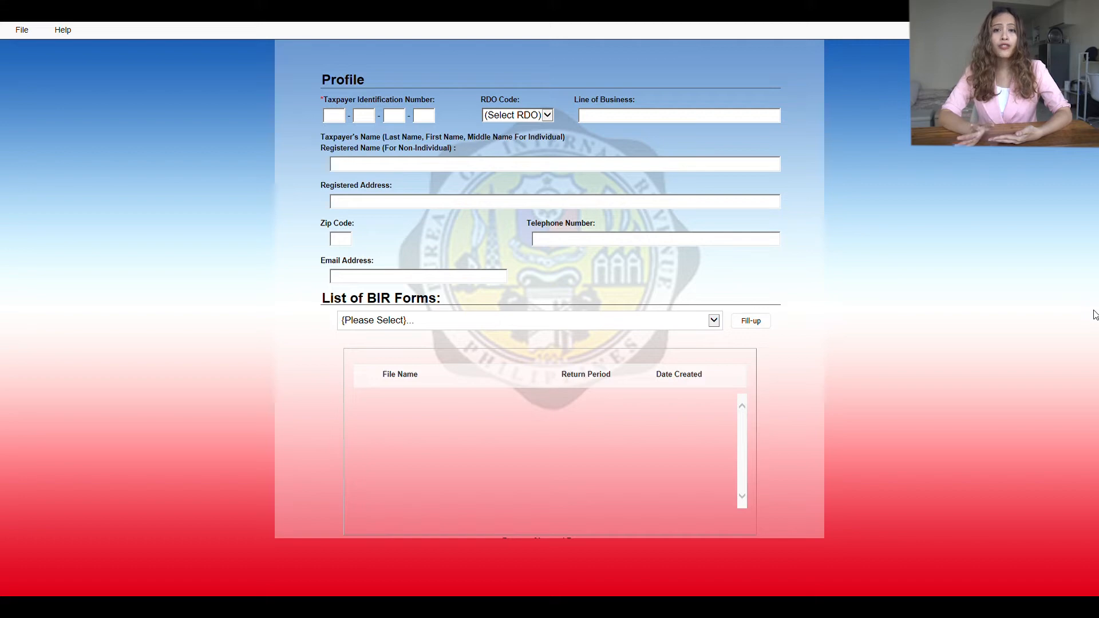
# Step: Fill in the TIN parts, RDO code, line of business and registered address in the profile
pyautogui.click(370, 122)
pyautogui.click(433, 122)
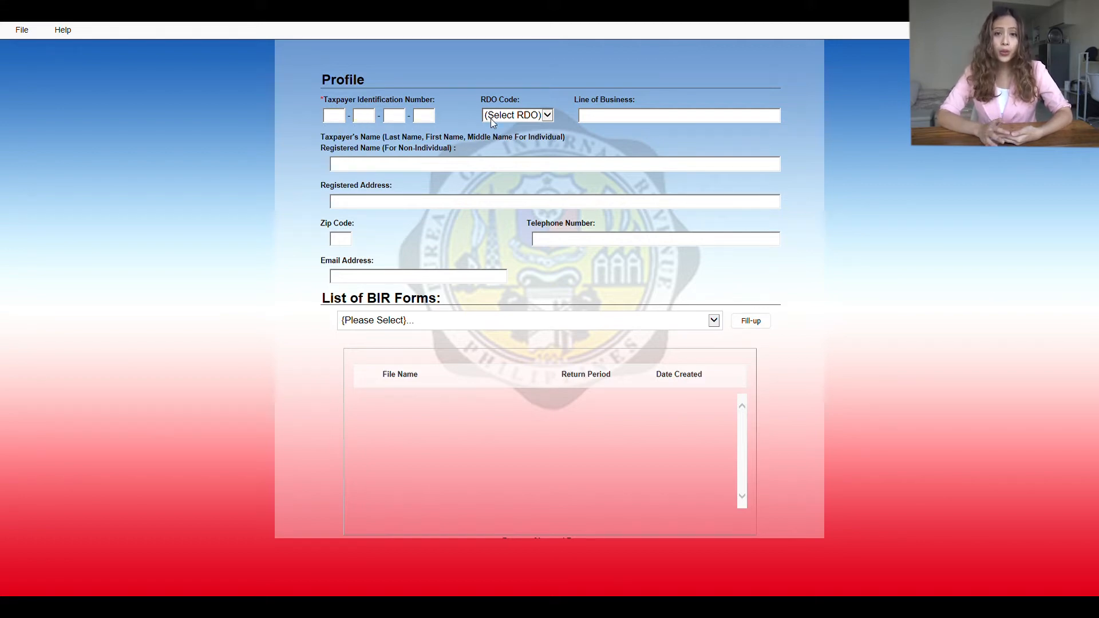
pyautogui.click(550, 118)
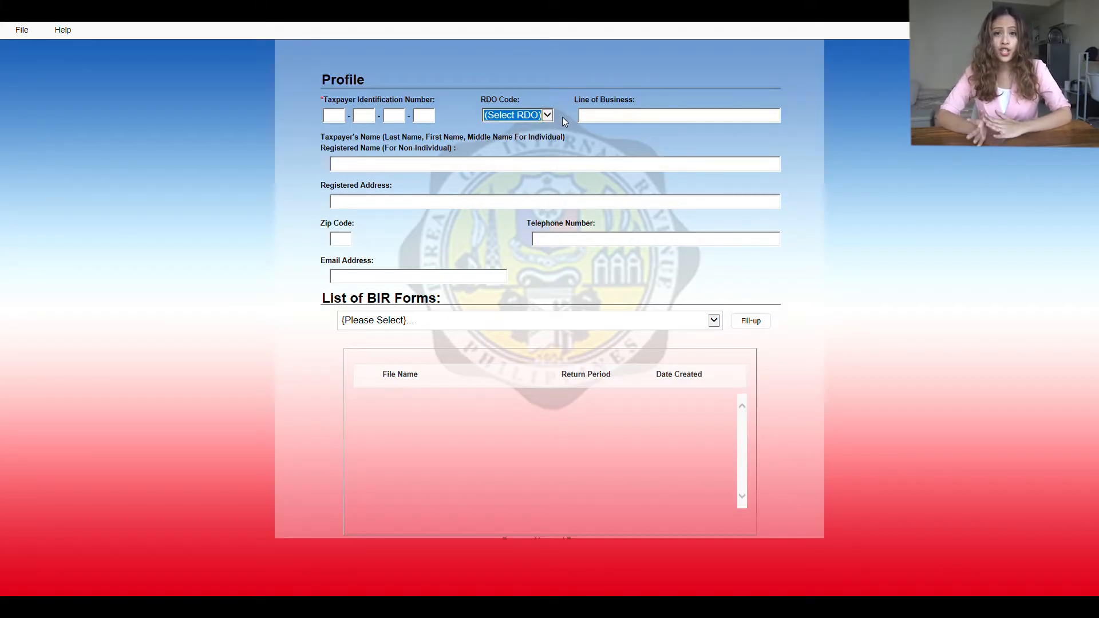
pyautogui.click(612, 117)
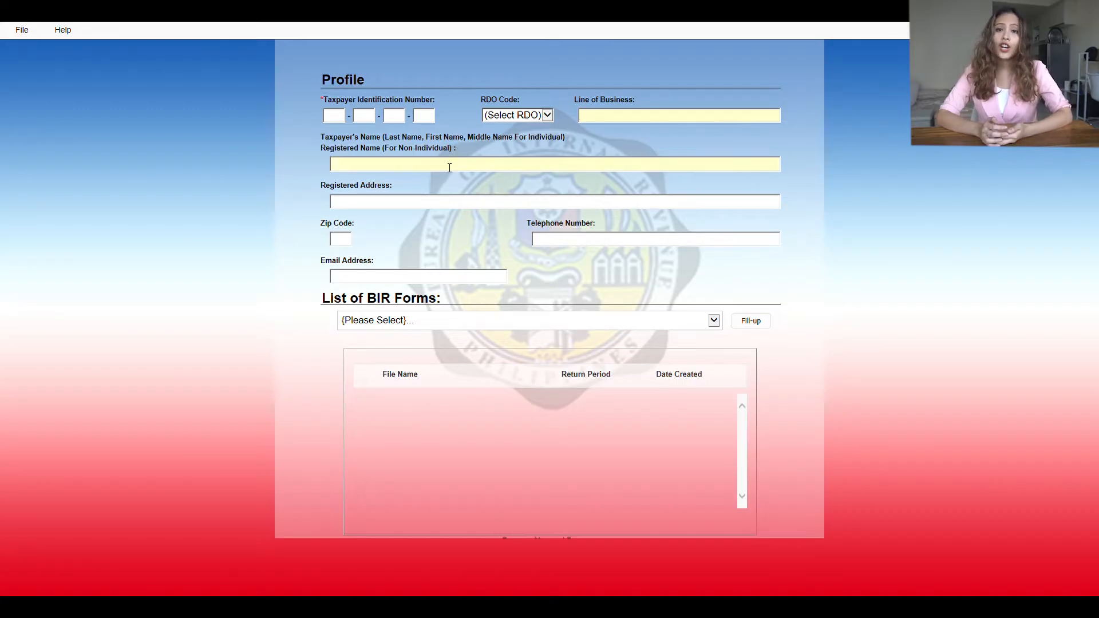
pyautogui.click(475, 204)
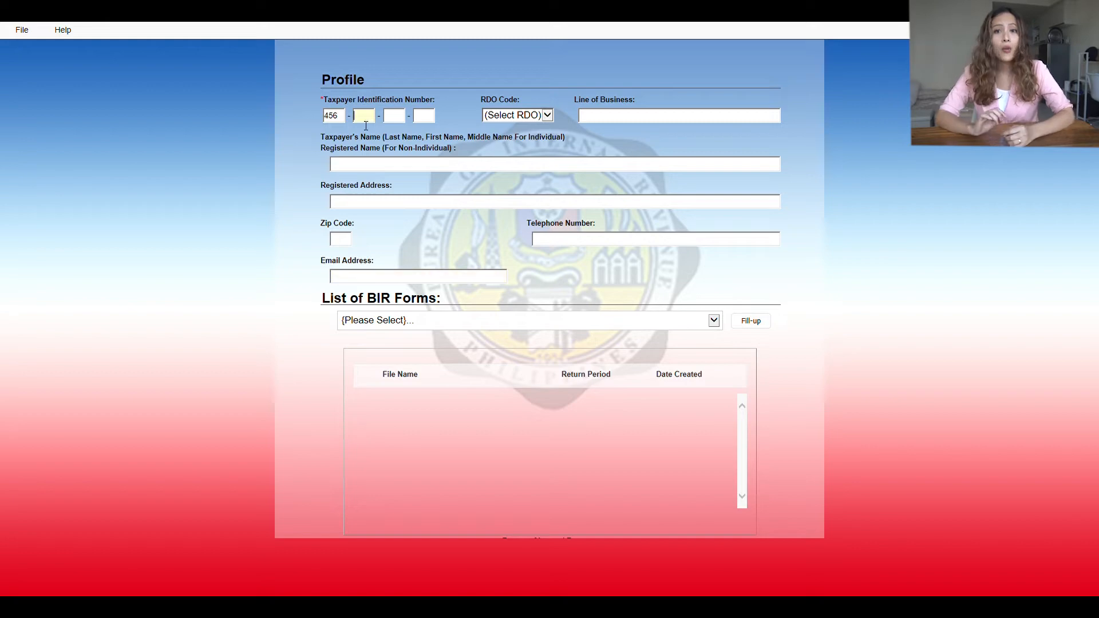
# Step: Re-enter the remaining TIN segments and set the RDO code to 036
pyautogui.click(400, 117)
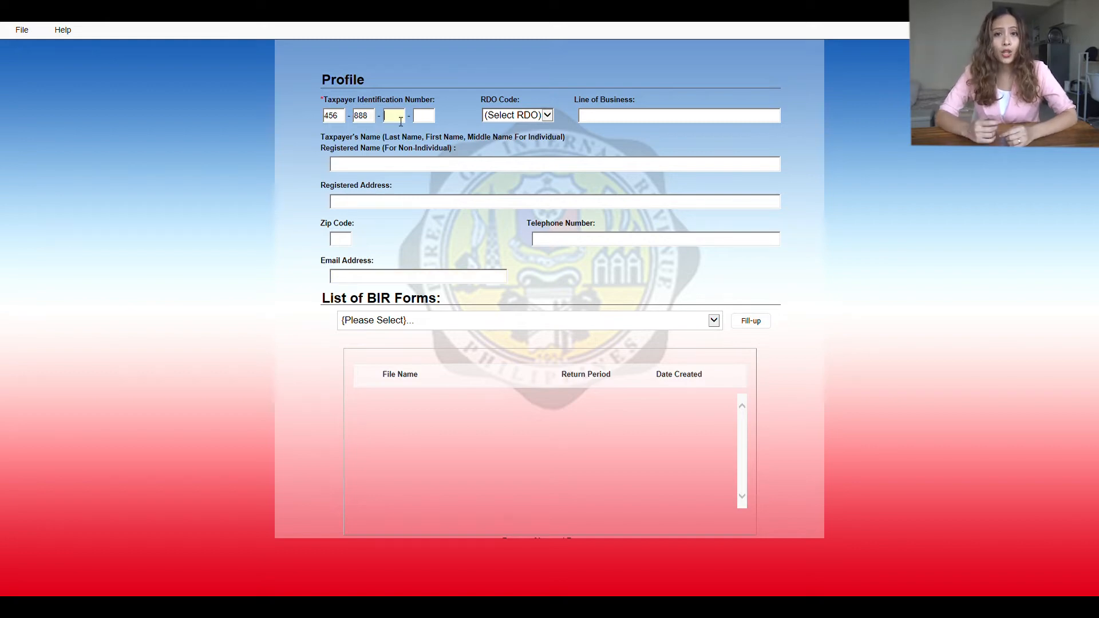
pyautogui.write('888')
pyautogui.click(430, 117)
pyautogui.write('000')
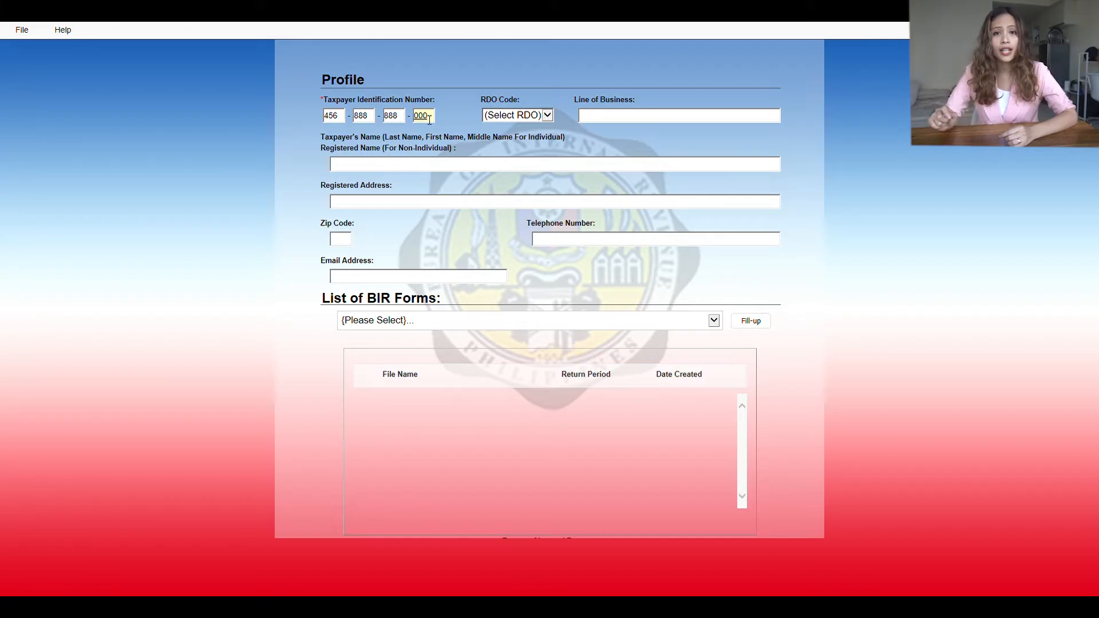
pyautogui.click(543, 116)
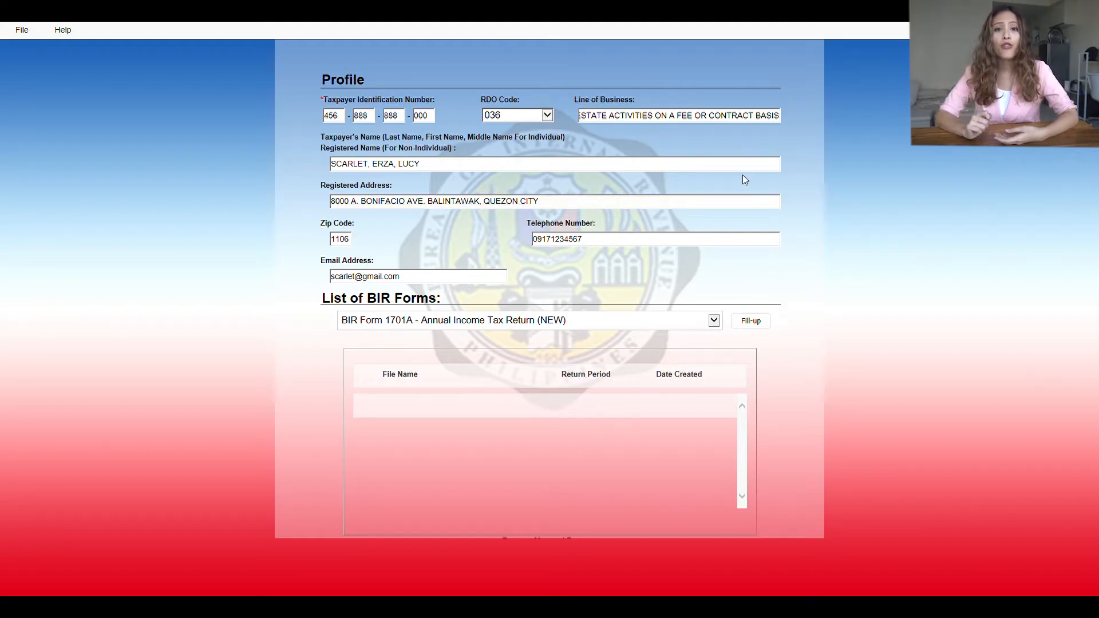
# Step: Start a new 1701A return, confirming the taxpayer's TIN and e-mail
pyautogui.click(760, 325)
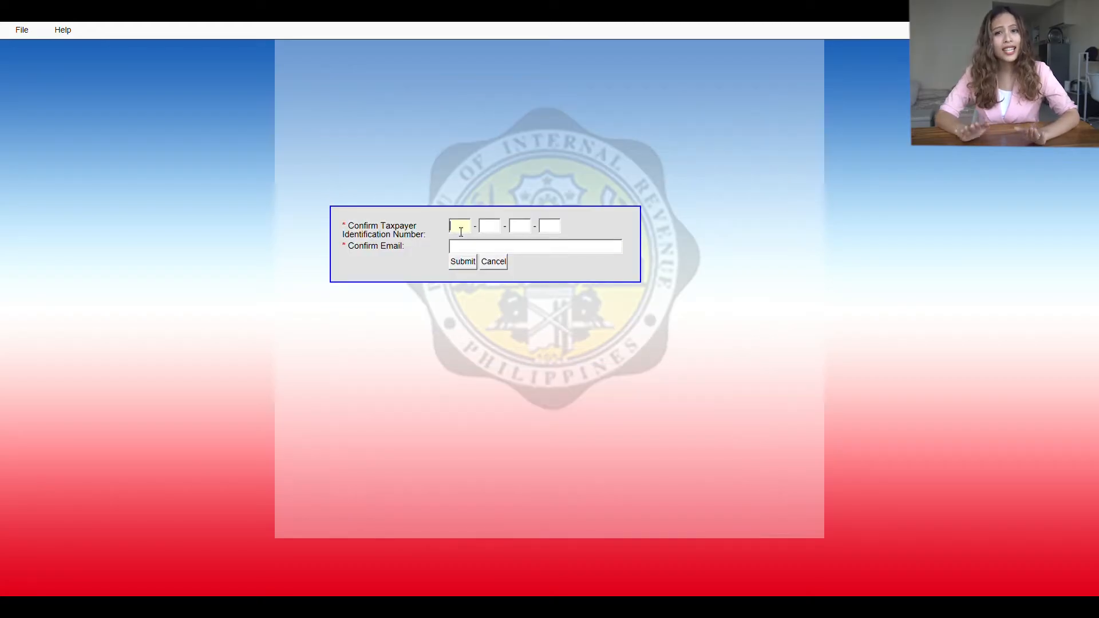
pyautogui.write('456')
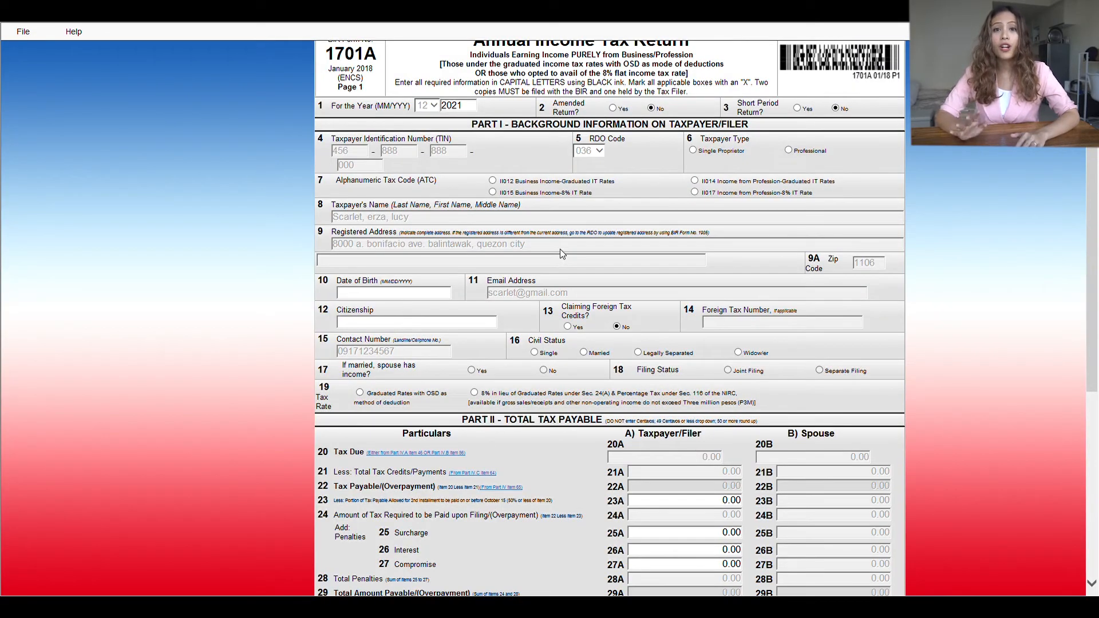
pyautogui.scroll(-3, 564, 255)
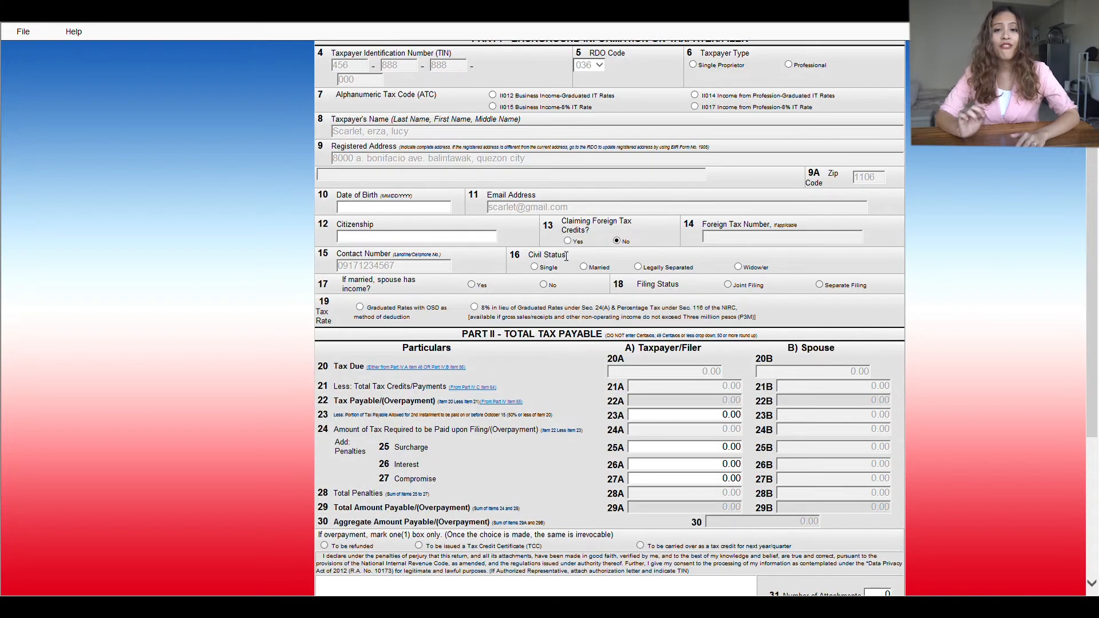
pyautogui.scroll(3, 566, 256)
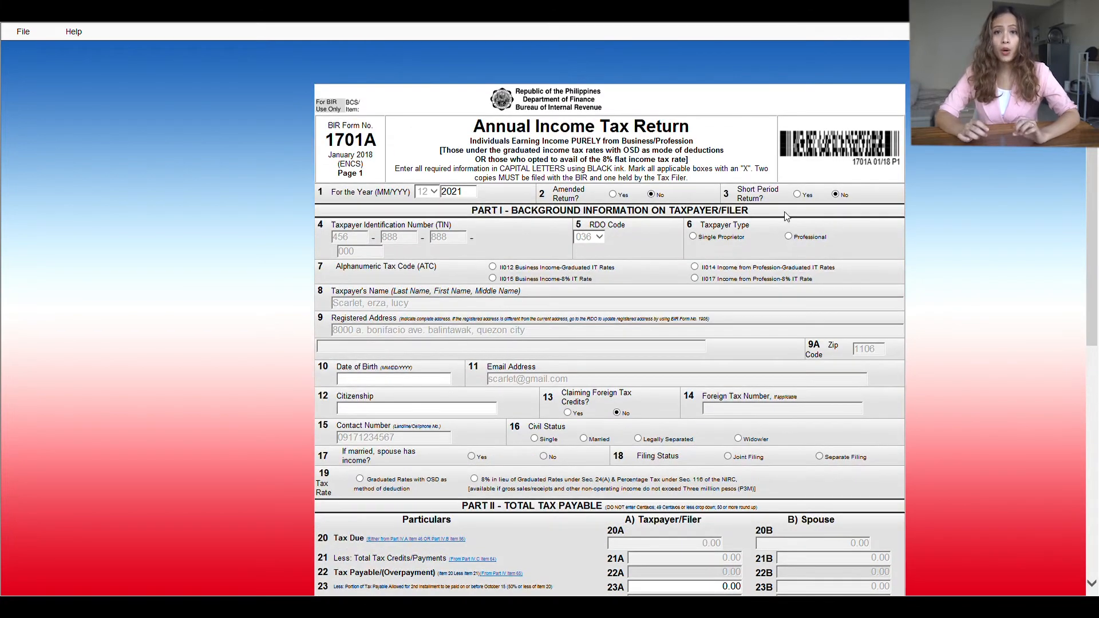
# Step: Change the return year in item 1 from 2021 to 2020
pyautogui.moveTo(471, 195); pyautogui.dragTo(432, 195)
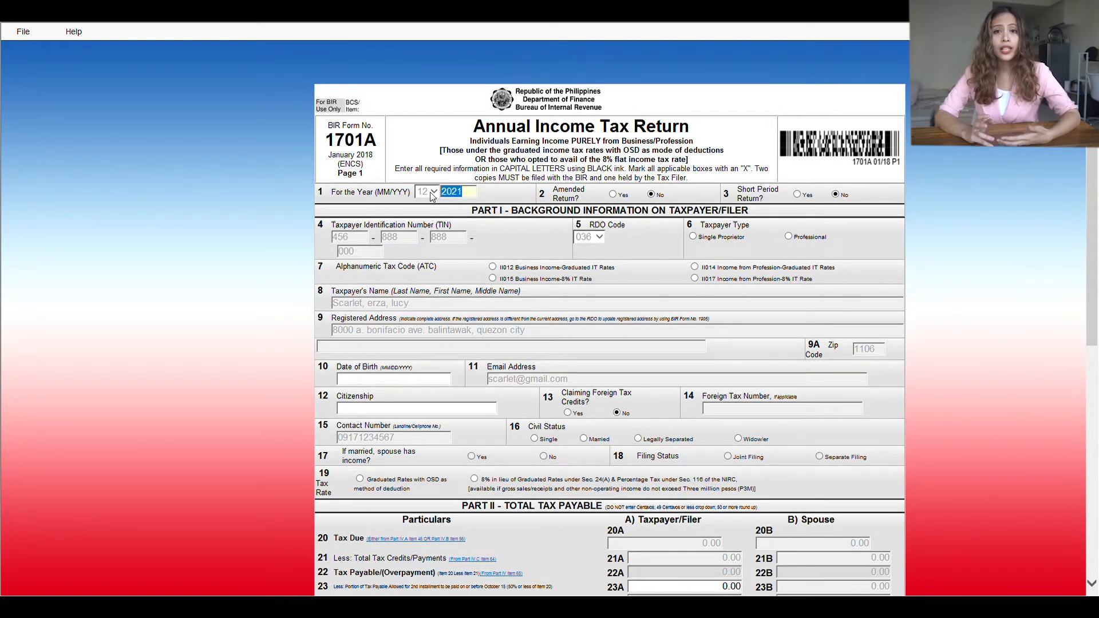
pyautogui.write('2020')
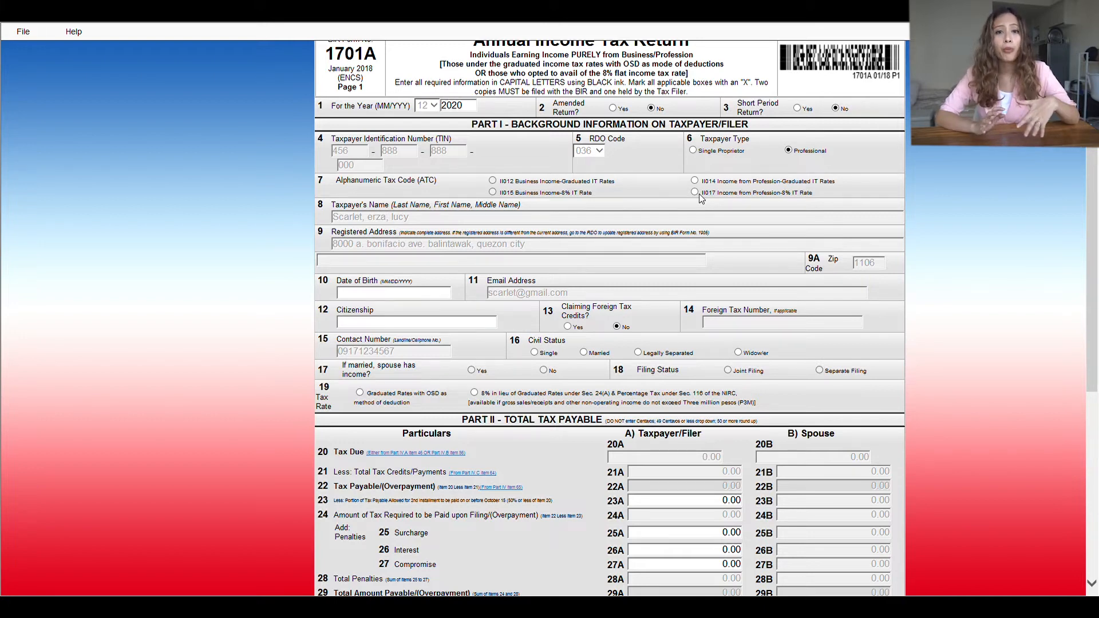
pyautogui.scroll(2, 702, 198)
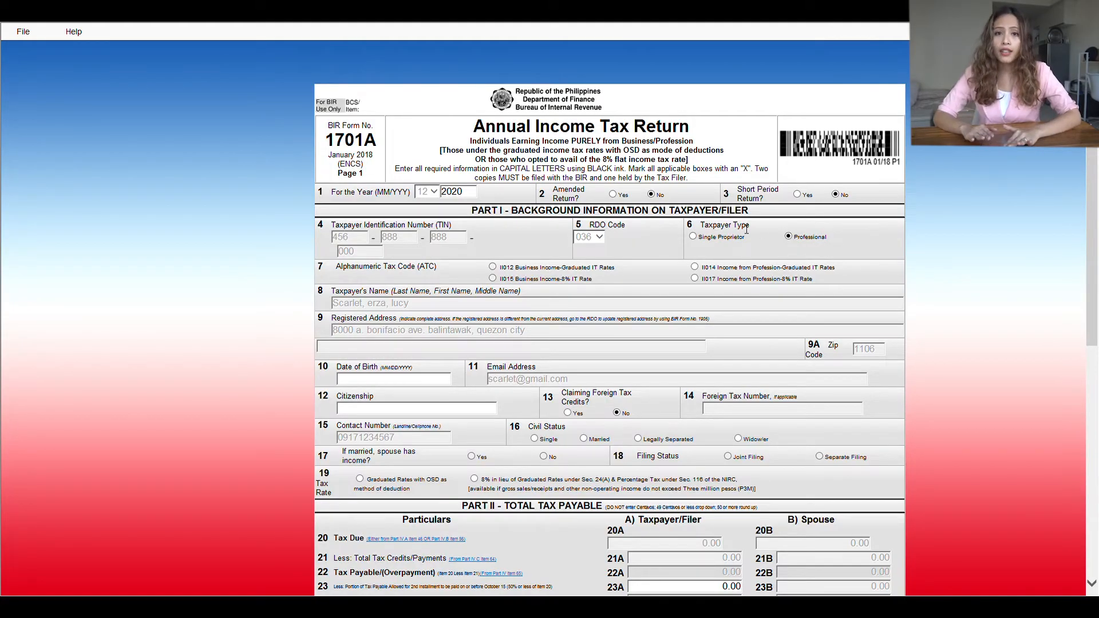
# Step: Select ATC II017 at the 8% rate and enter the birth date and FILIPINO citizenship
pyautogui.scroll(-2, 725, 227)
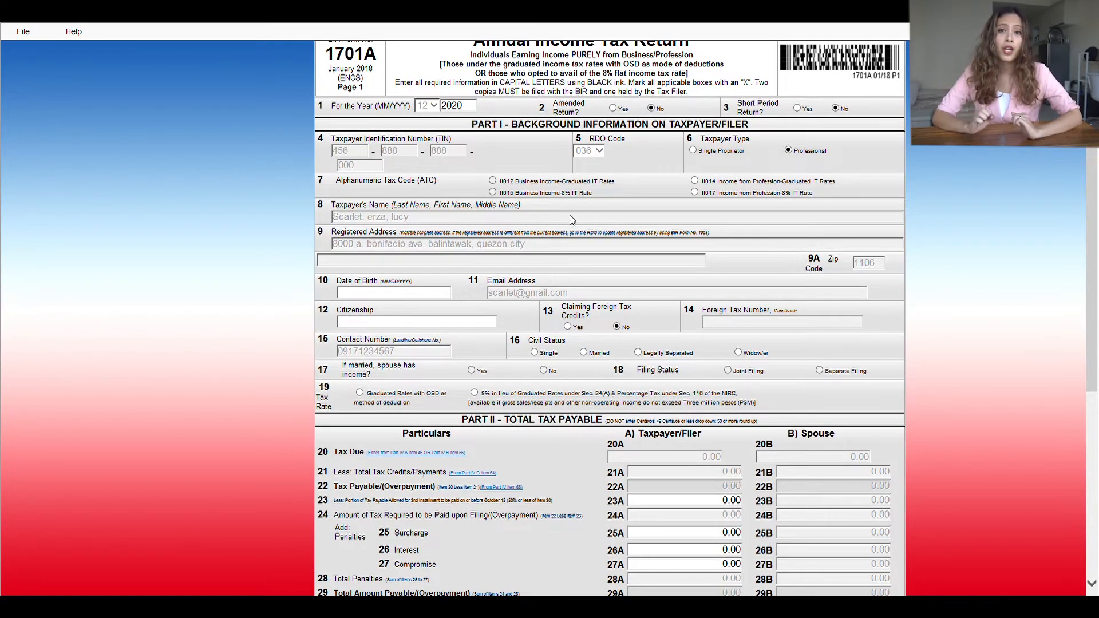
pyautogui.click(696, 192)
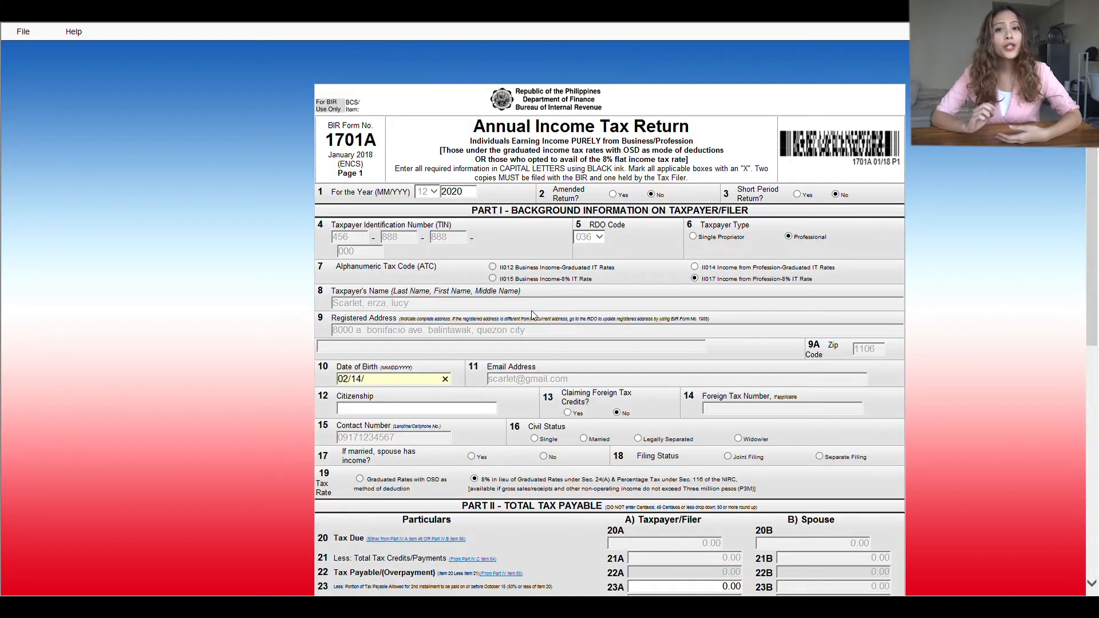
pyautogui.write('1998')
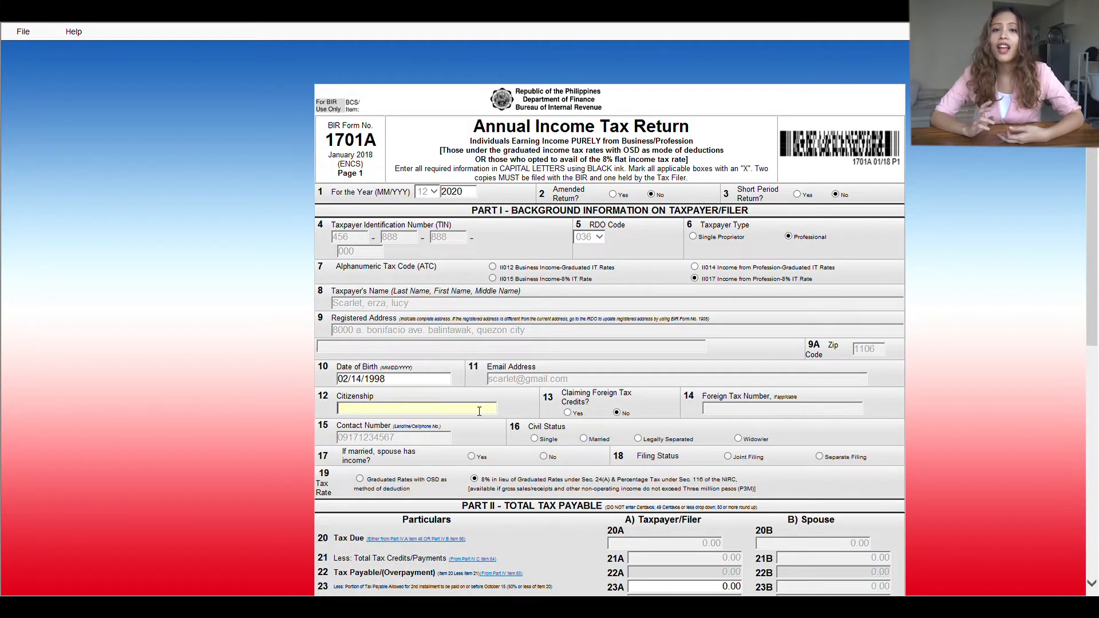
pyautogui.write('FILIPINO')
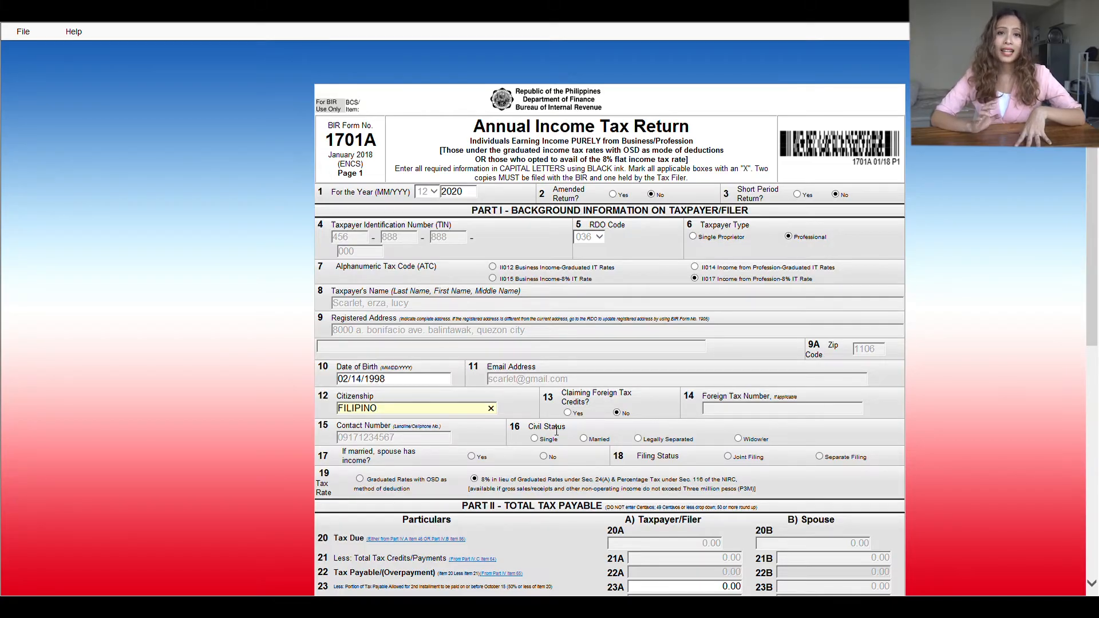
# Step: Set civil status to Married and indicate the spouse has income
pyautogui.scroll(-3, 522, 381)
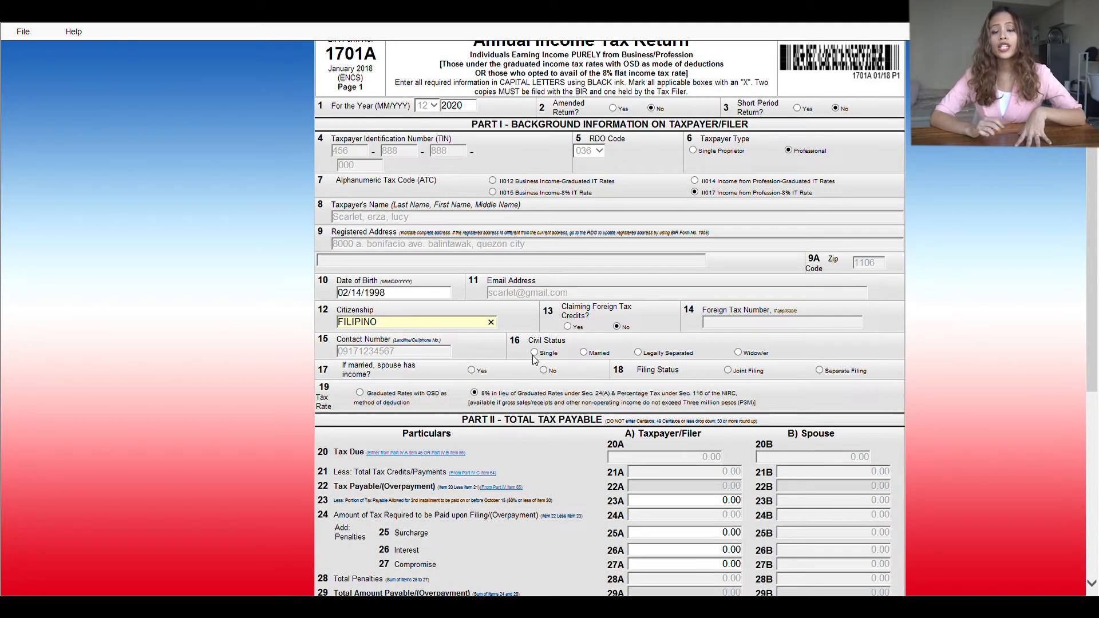
pyautogui.click(534, 353)
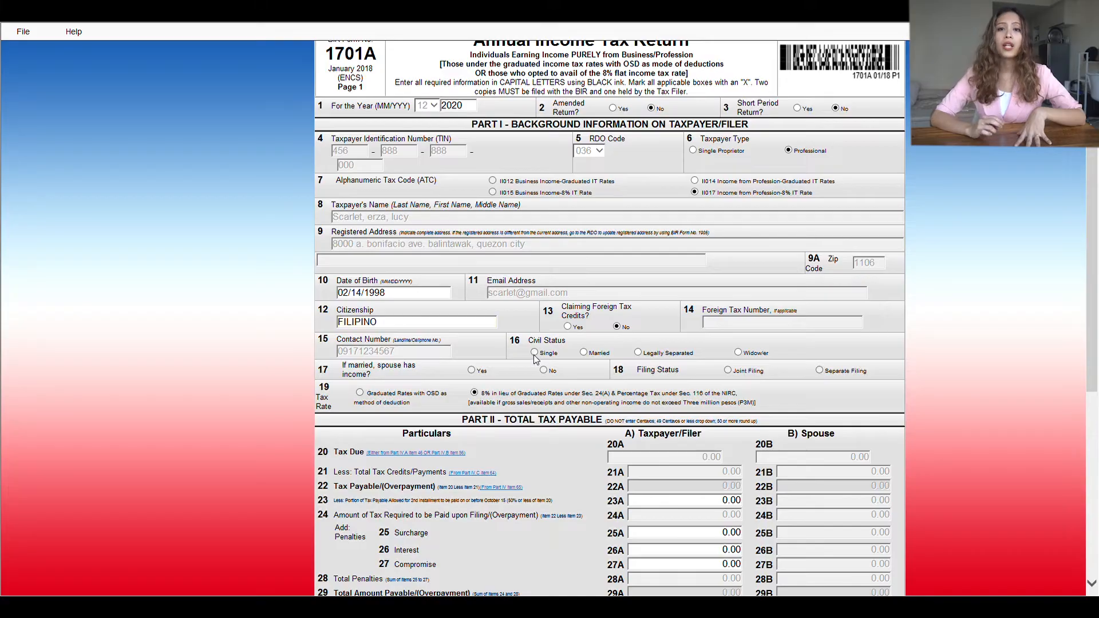
pyautogui.click(583, 353)
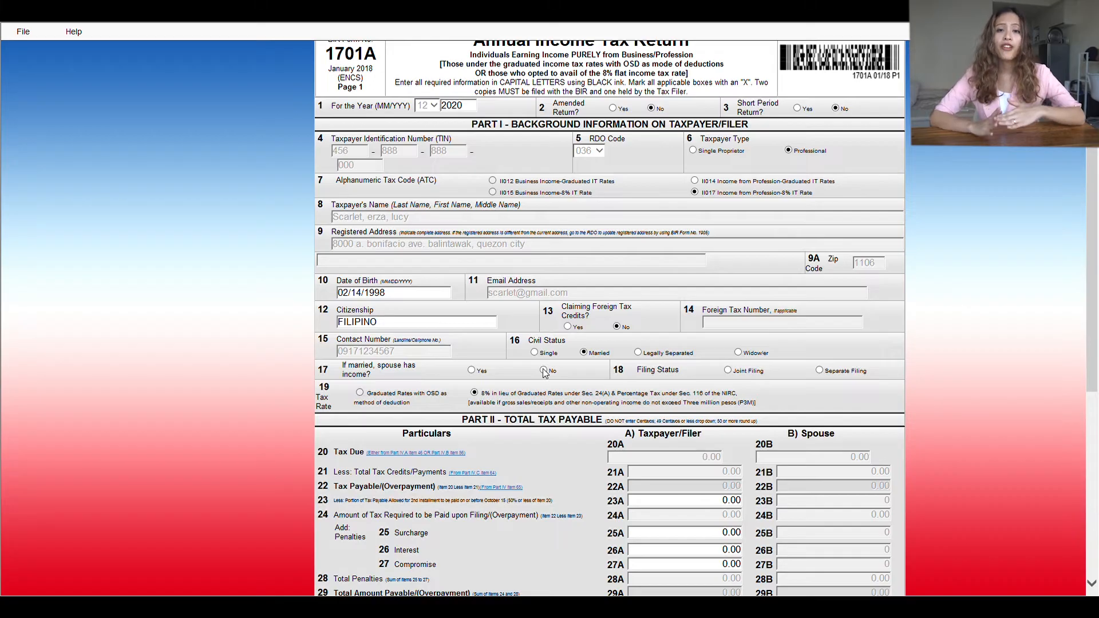
pyautogui.click(471, 371)
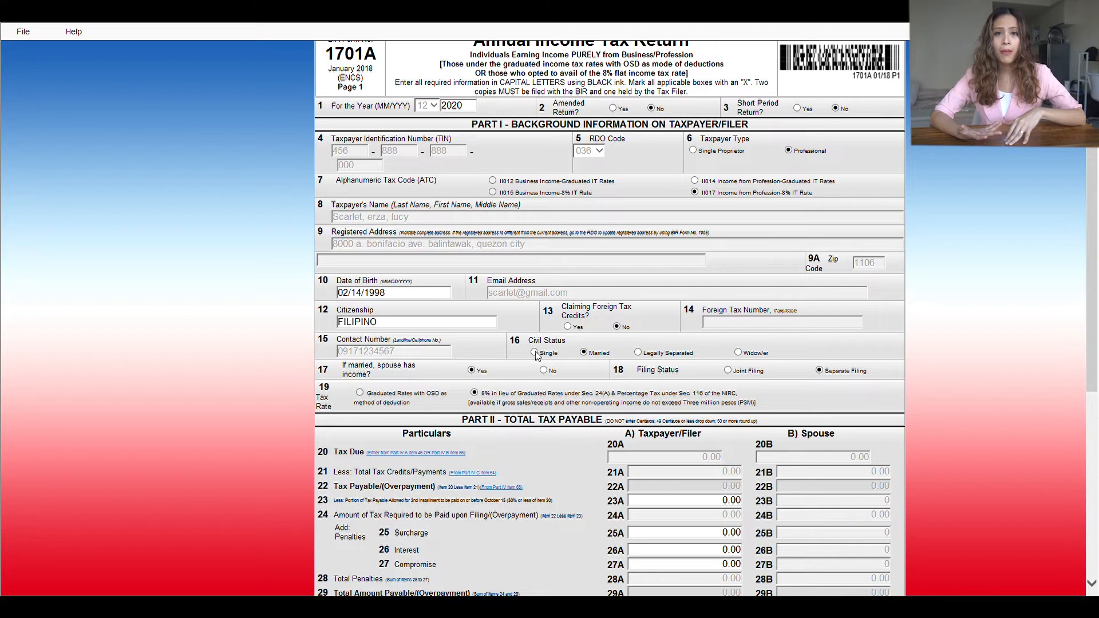
# Step: Switch civil status back to Single and continue to page 2, Part IV tax computation
pyautogui.scroll(-3, 543, 356)
pyautogui.click(534, 267)
pyautogui.scroll(-3, 742, 350)
pyautogui.scroll(-1, 741, 350)
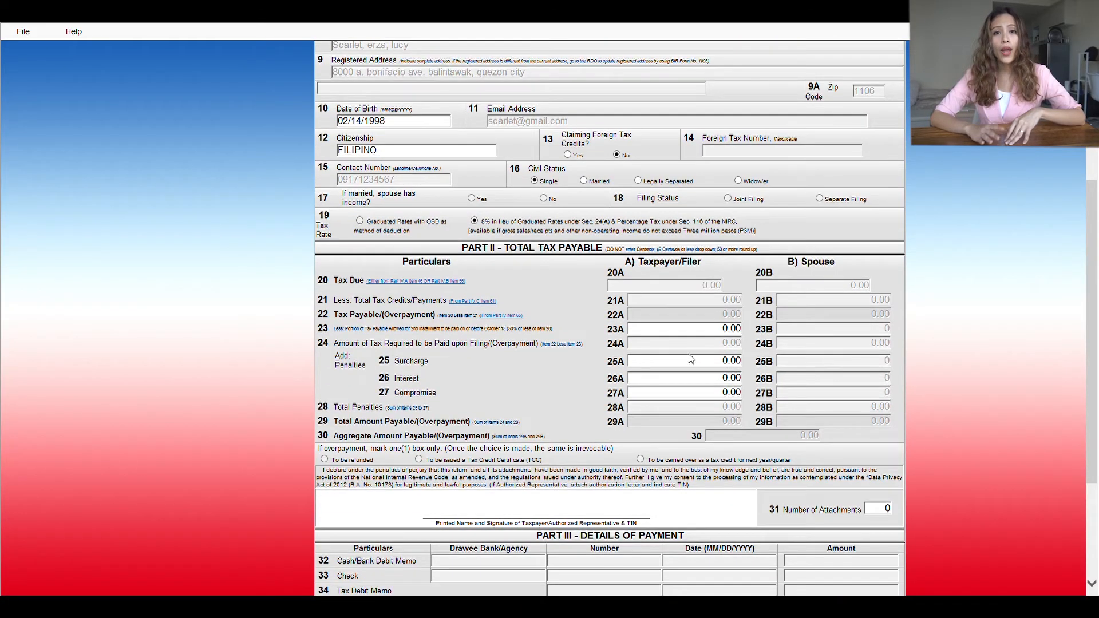
pyautogui.scroll(-3, 691, 359)
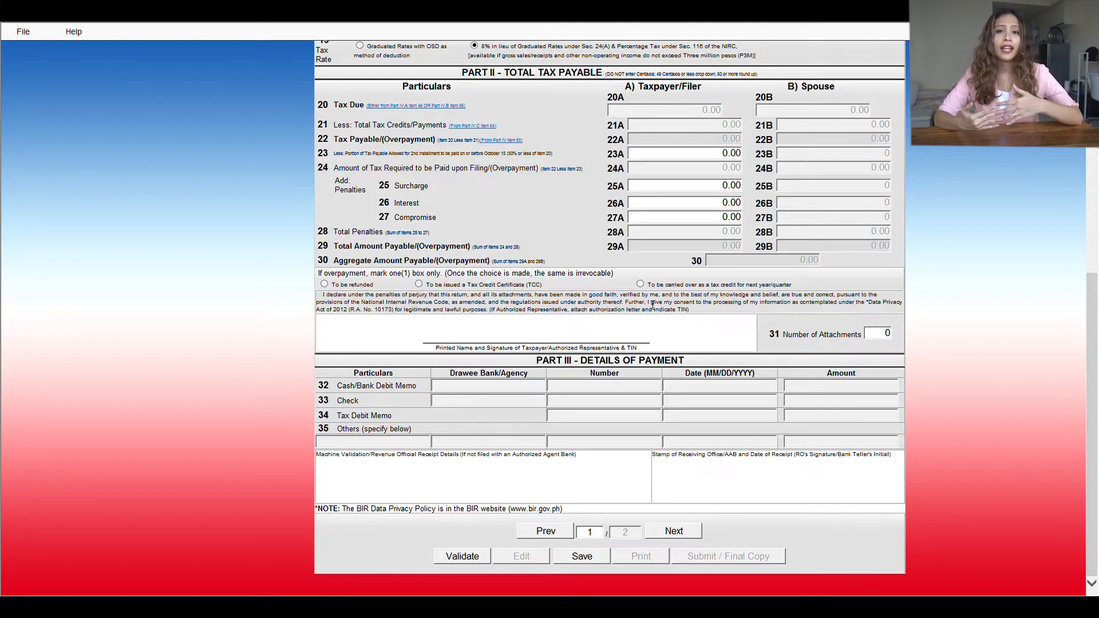
pyautogui.click(674, 531)
pyautogui.scroll(7, 596, 265)
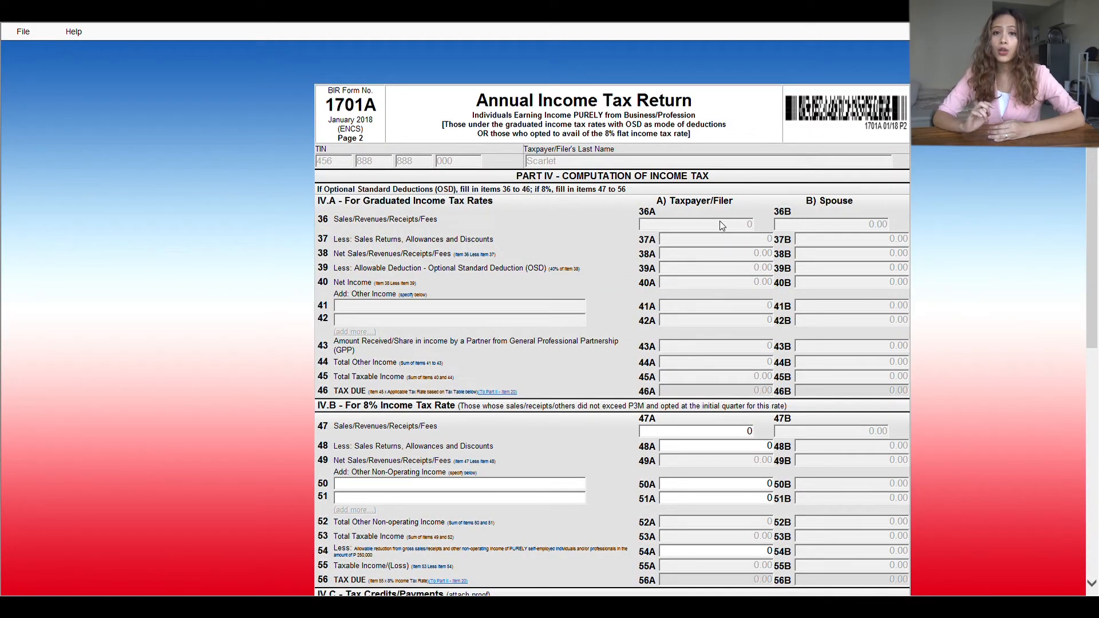
pyautogui.scroll(-3, 694, 247)
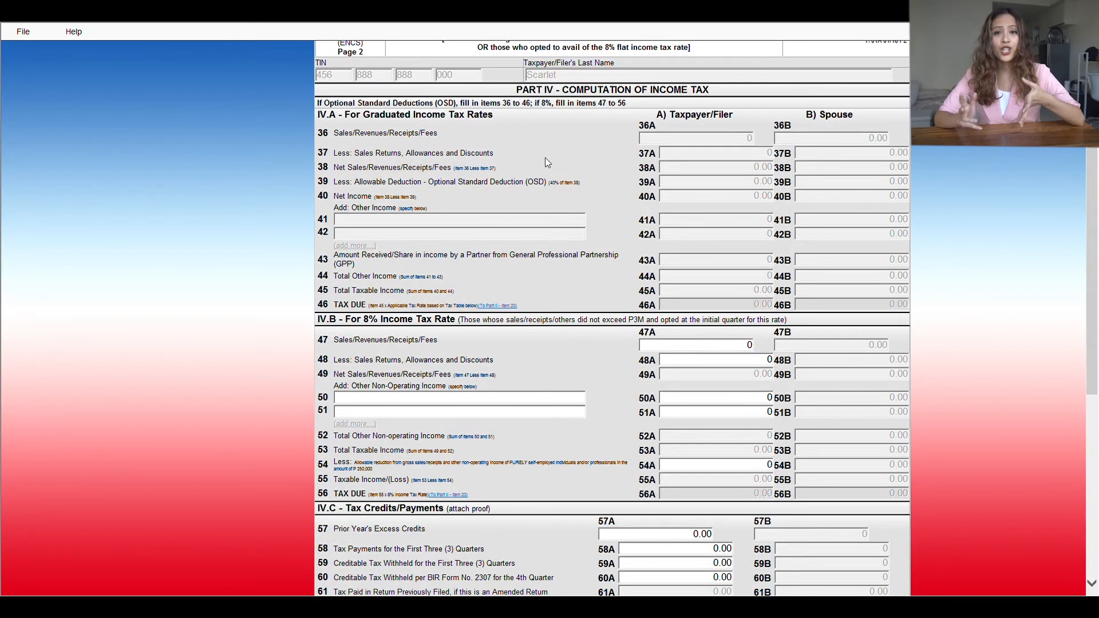
# Step: Enter 180,000 sales in item 47A and a 250,000 allowable reduction in item 54A
pyautogui.scroll(3, 657, 204)
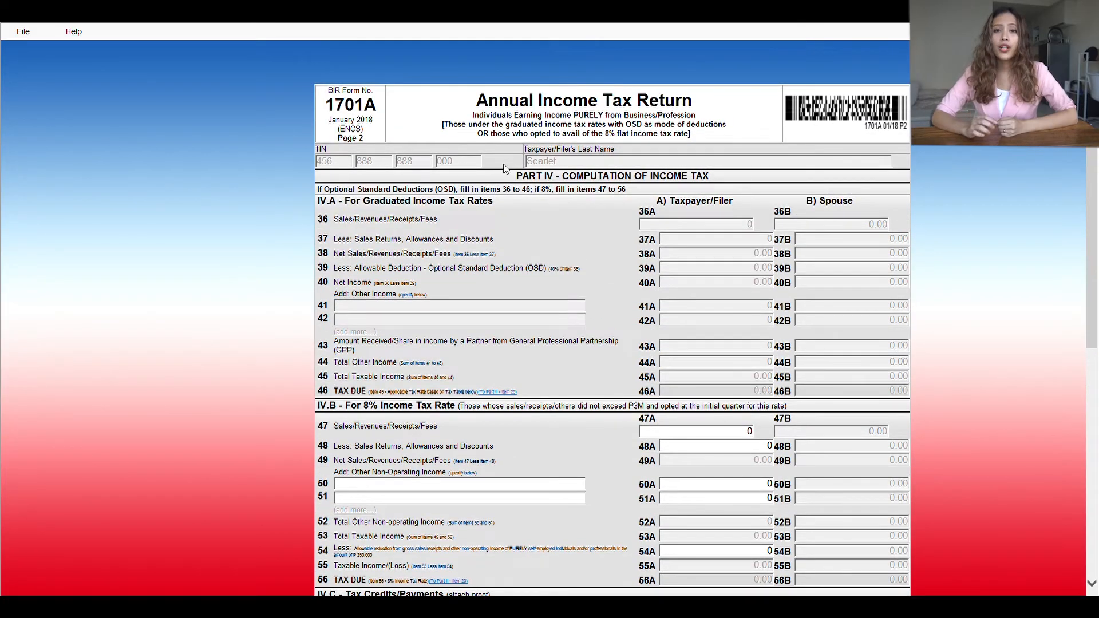
pyautogui.scroll(-6, 717, 278)
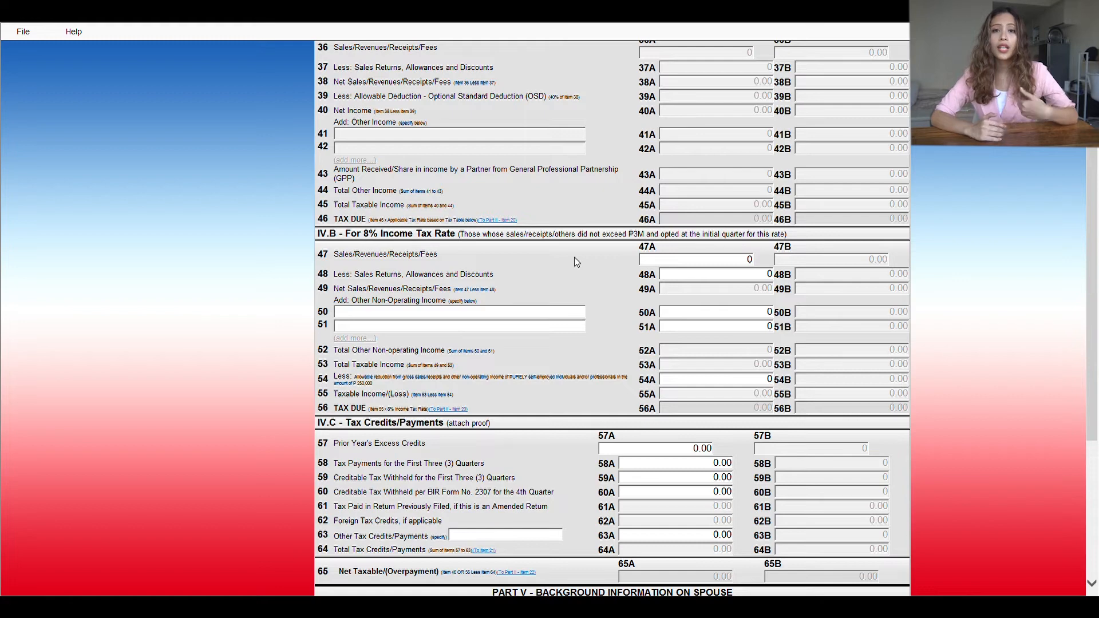
pyautogui.click(735, 261)
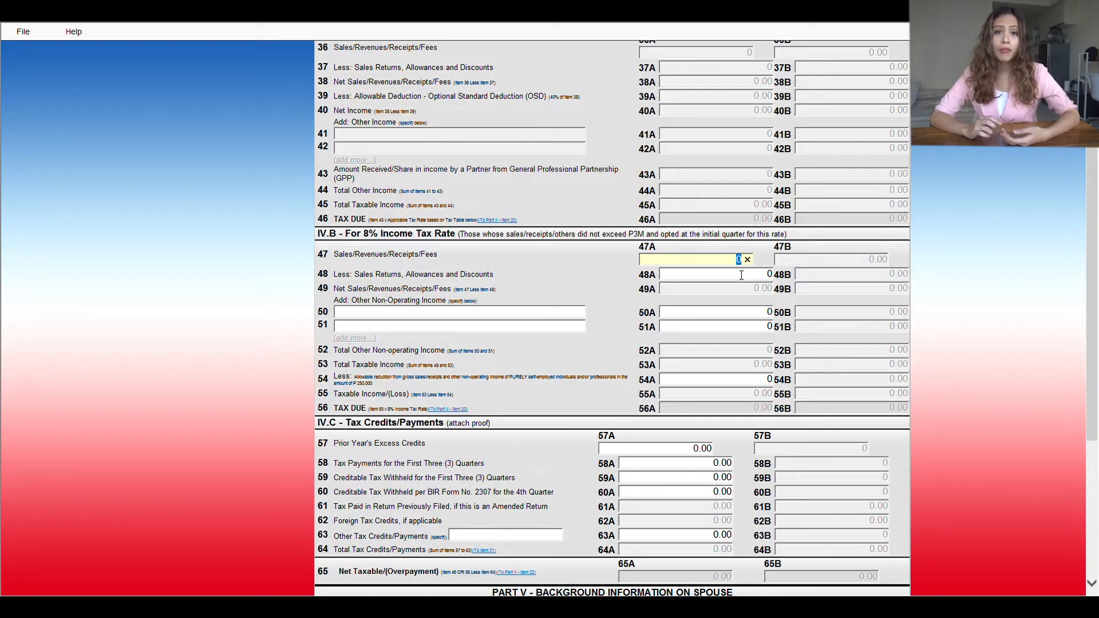
pyautogui.write('1800')
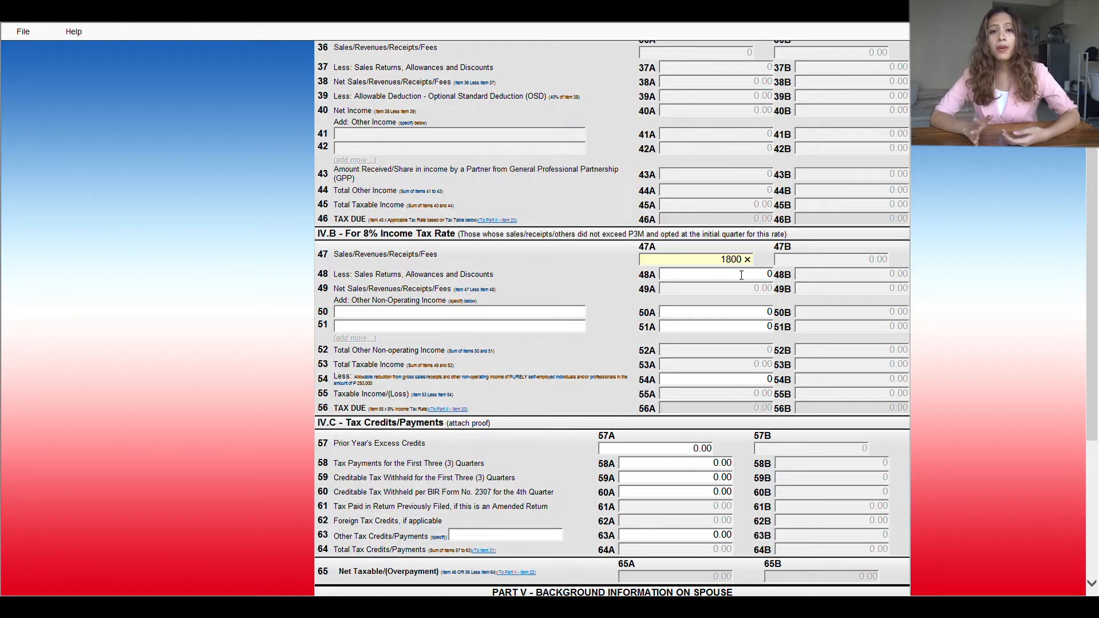
pyautogui.write('00')
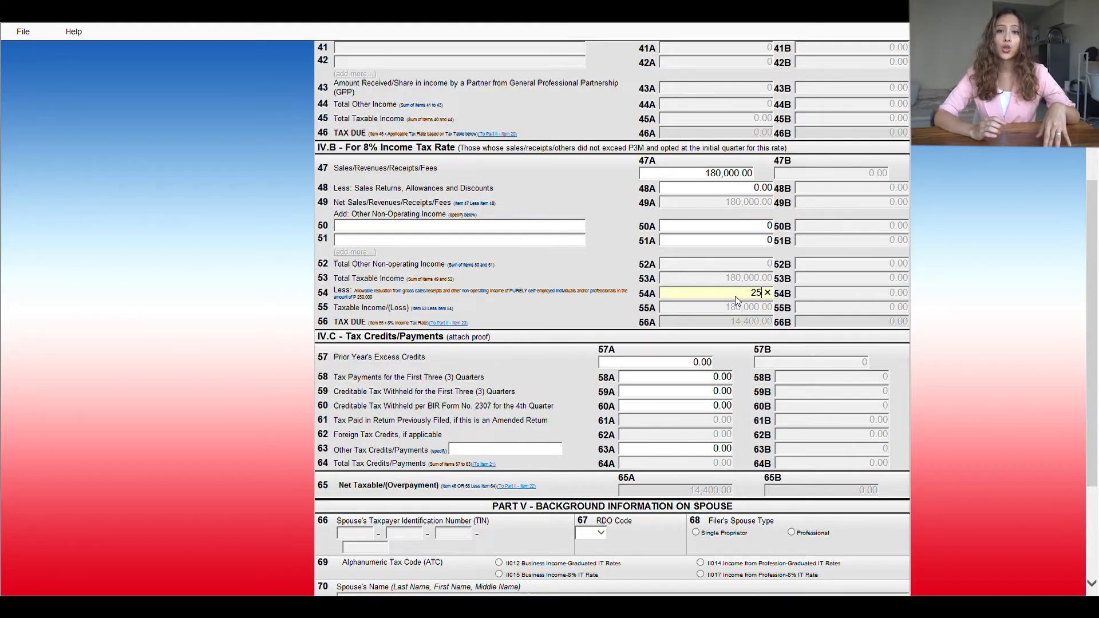
pyautogui.write('0000')
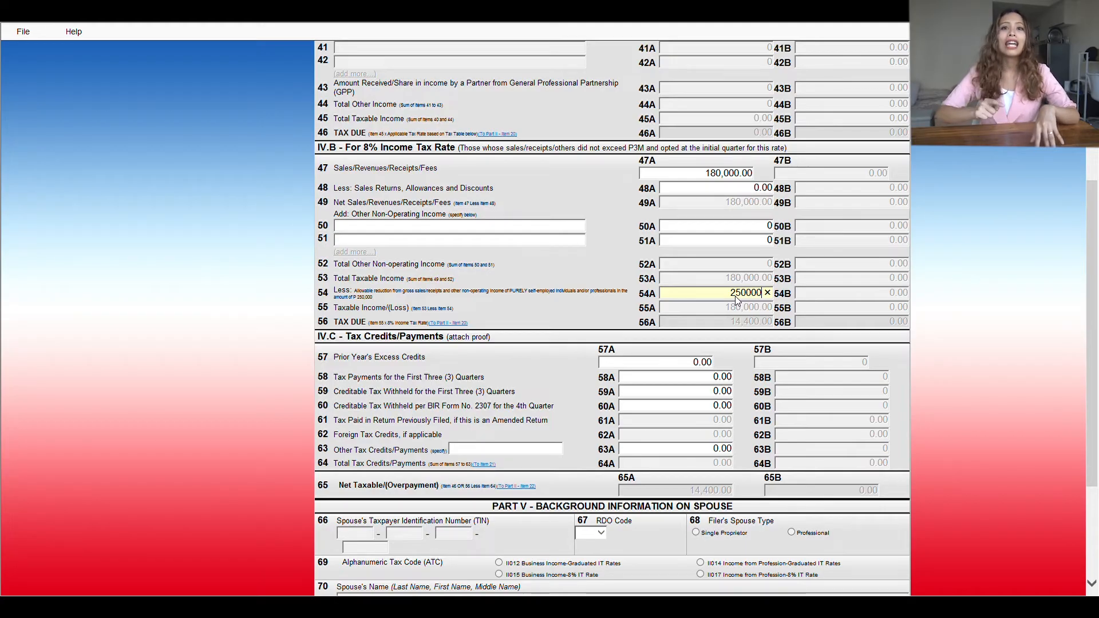
# Step: Confirm item 54A and enter 15,000 prior year's excess credits in item 57A
pyautogui.click(691, 363)
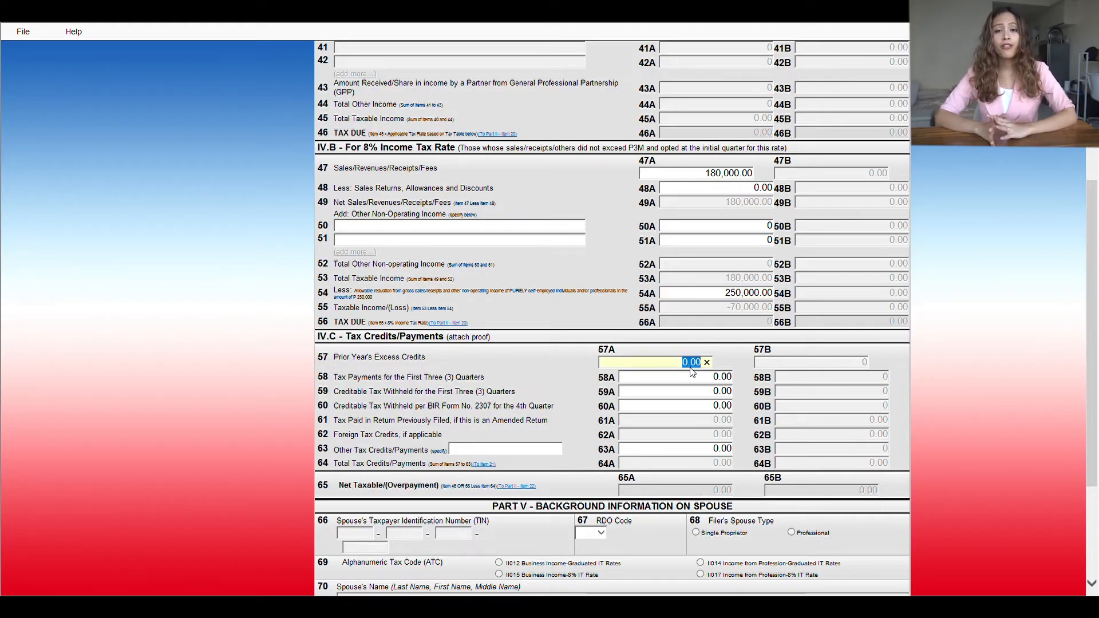
pyautogui.click(495, 337)
pyautogui.click(695, 365)
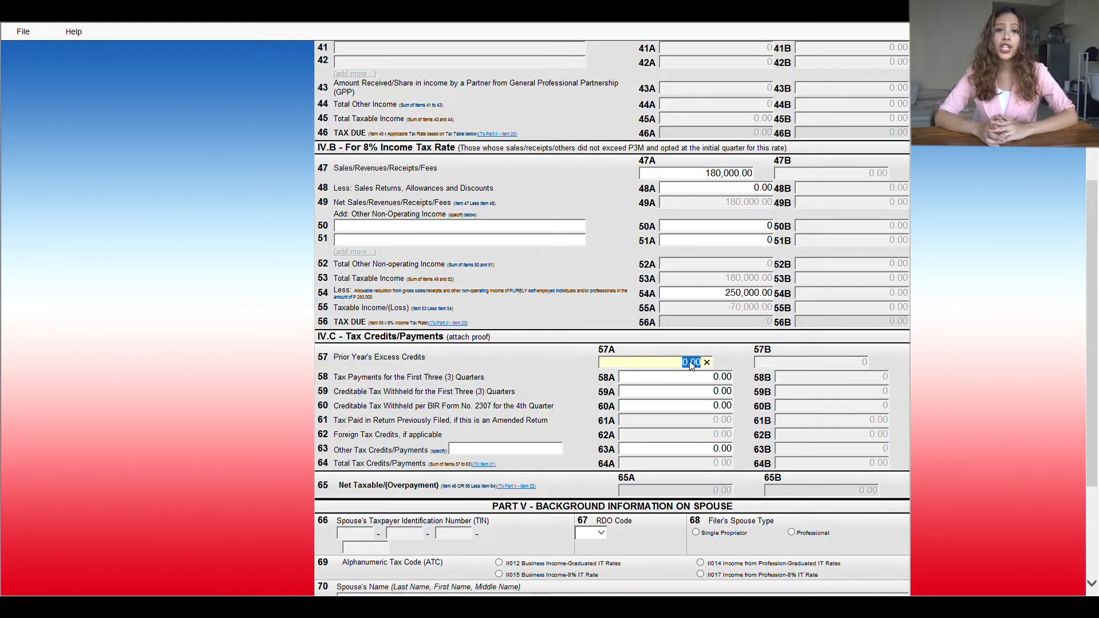
pyautogui.write('15000')
# Step: Enter 400,000 in item 58A and 40,000 in item 59A
pyautogui.press('Tab')
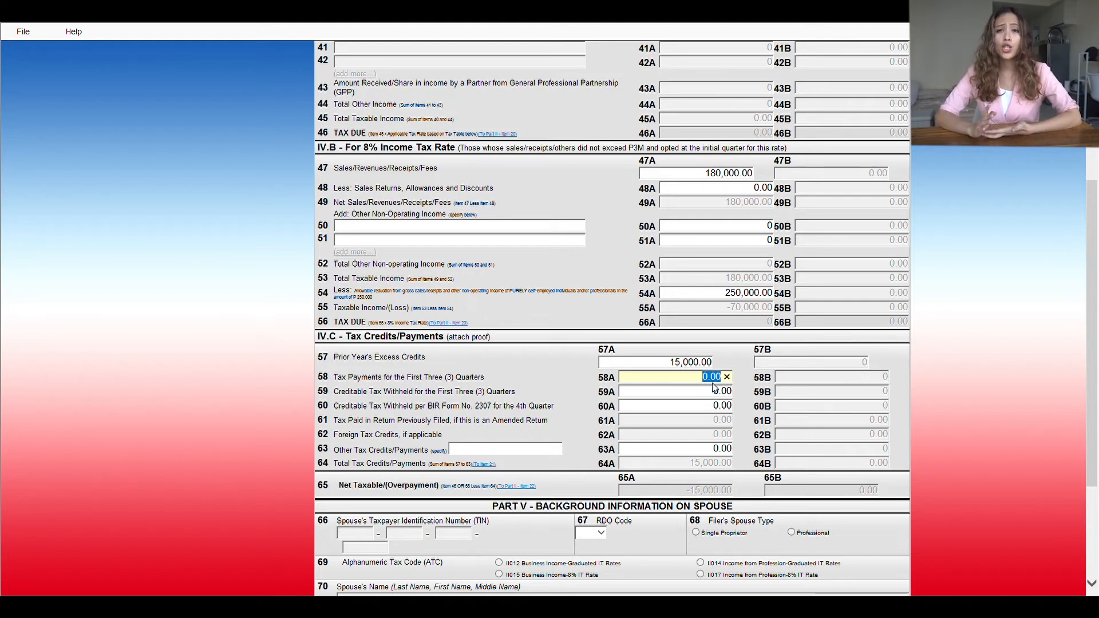
pyautogui.write('400')
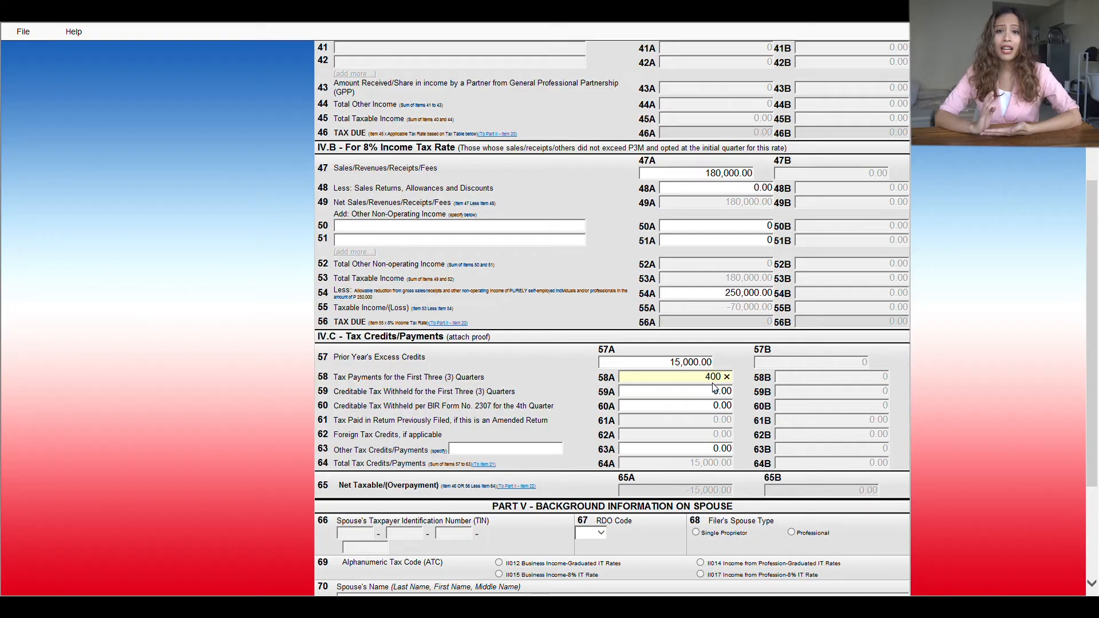
pyautogui.write('000')
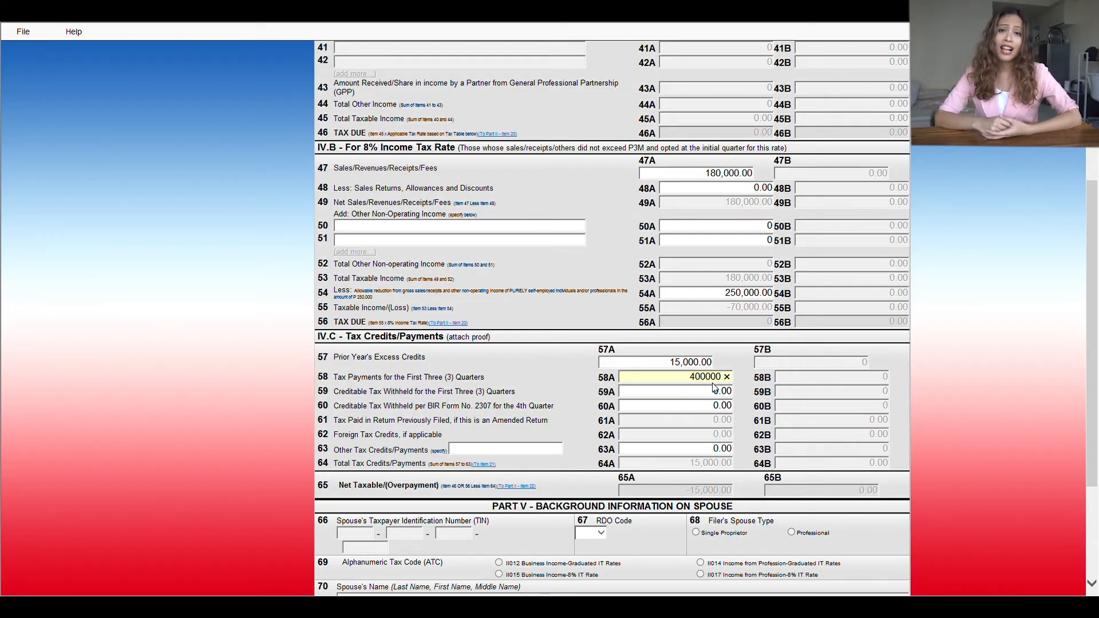
pyautogui.click(716, 392)
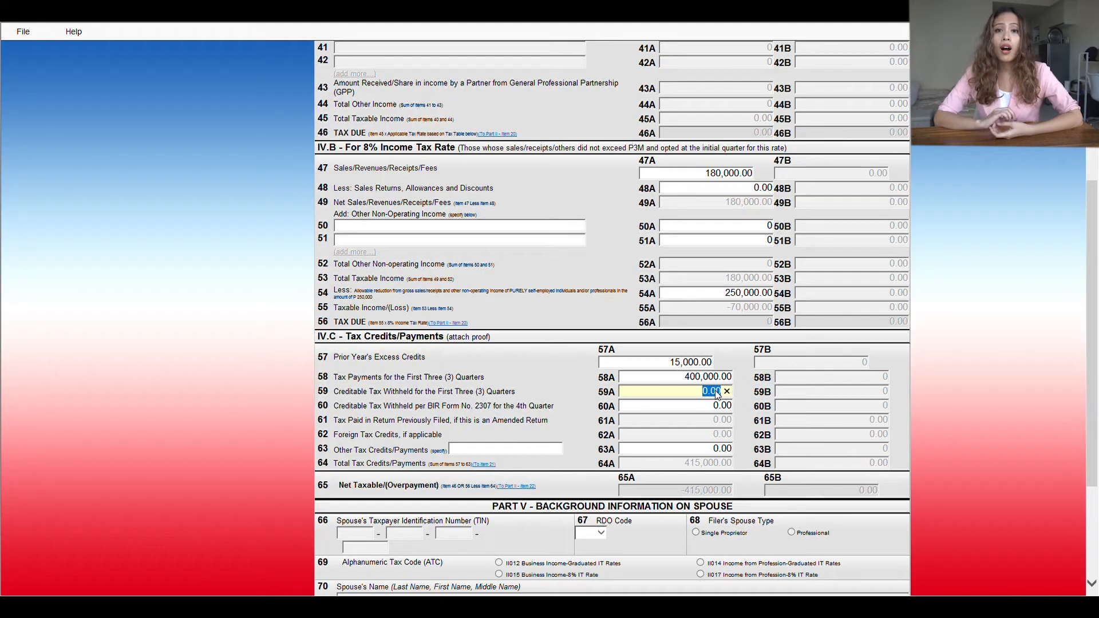
pyautogui.write('40000')
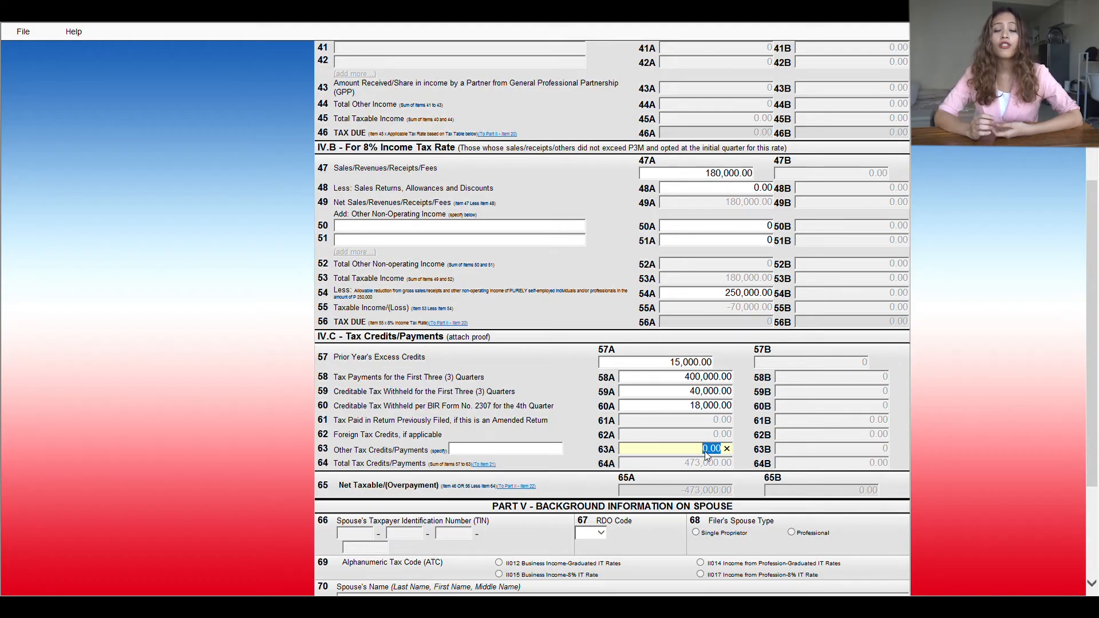
pyautogui.scroll(-1, 705, 451)
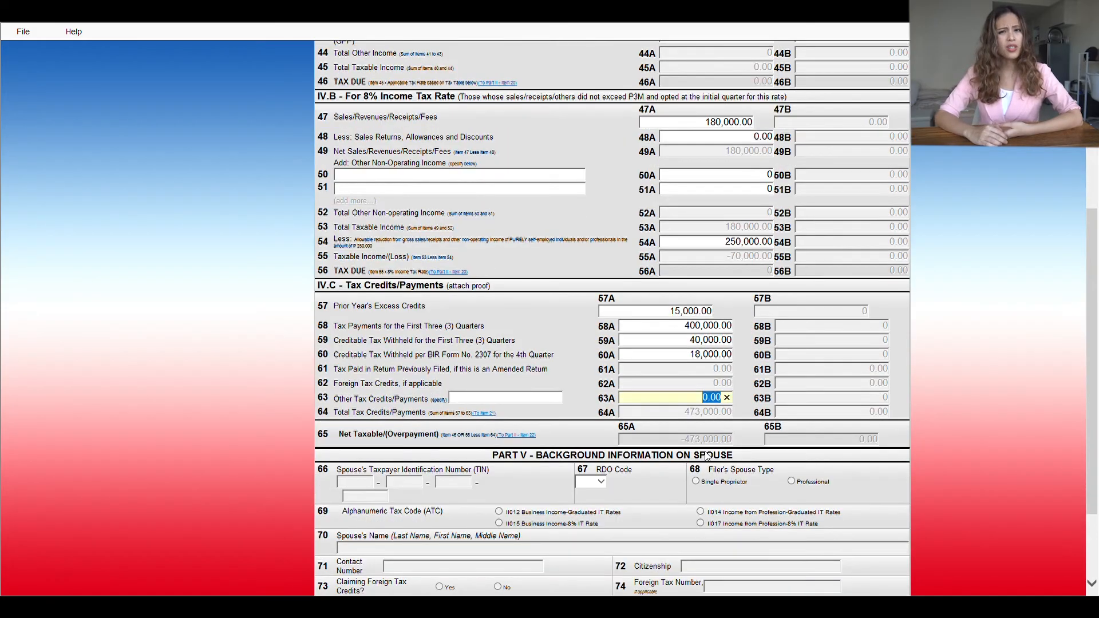
pyautogui.scroll(-1, 708, 456)
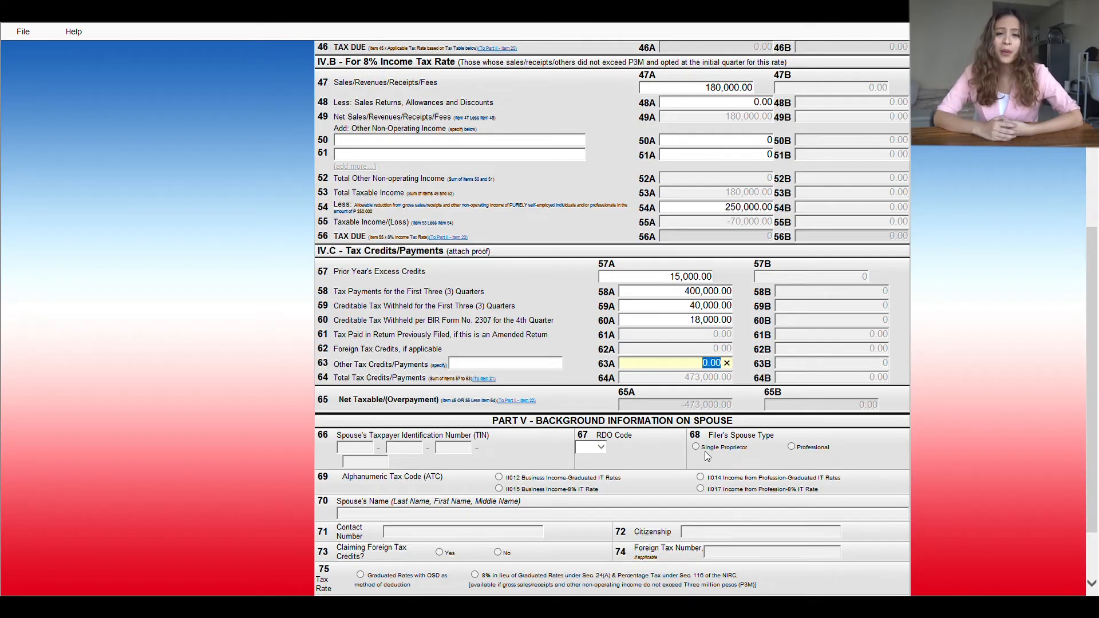
pyautogui.click(714, 388)
pyautogui.scroll(-1, 614, 417)
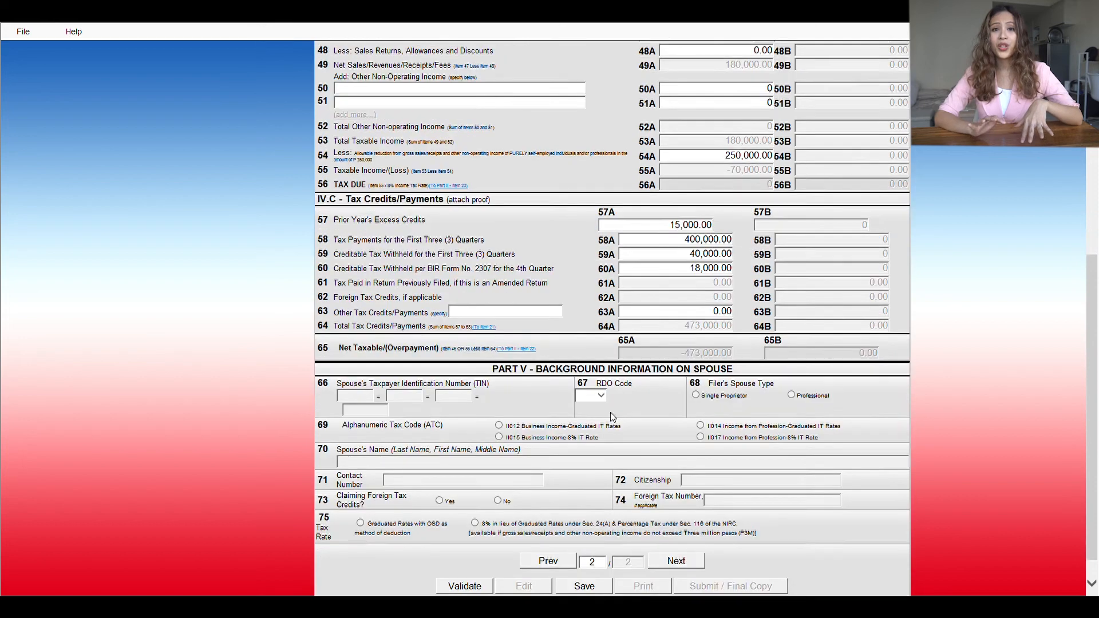
pyautogui.scroll(-1, 613, 416)
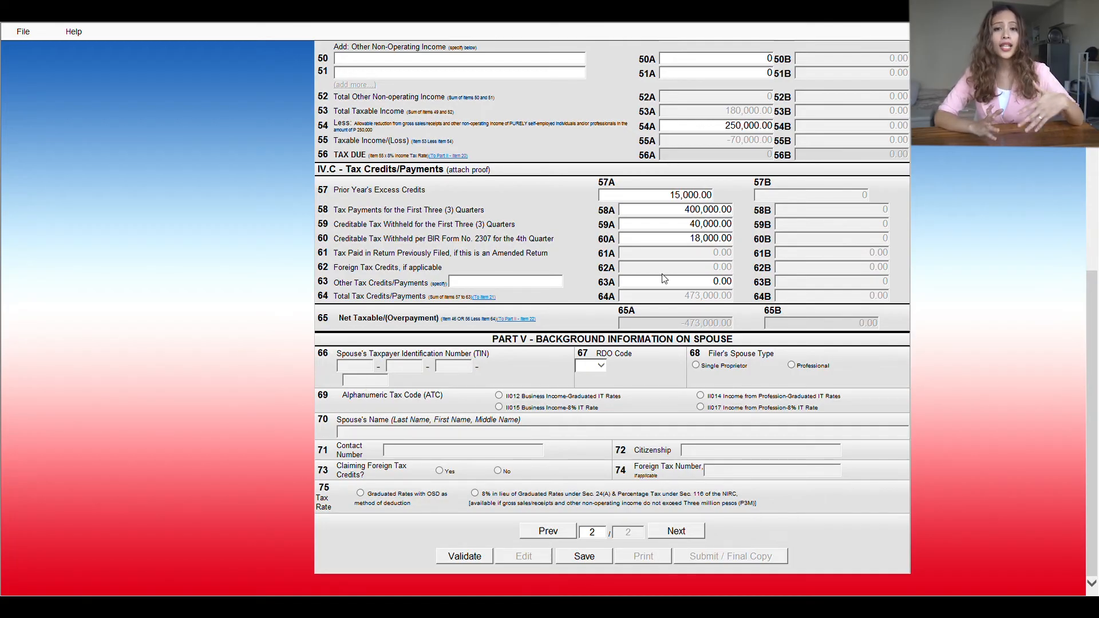
pyautogui.scroll(3, 664, 278)
pyautogui.scroll(-3, 668, 365)
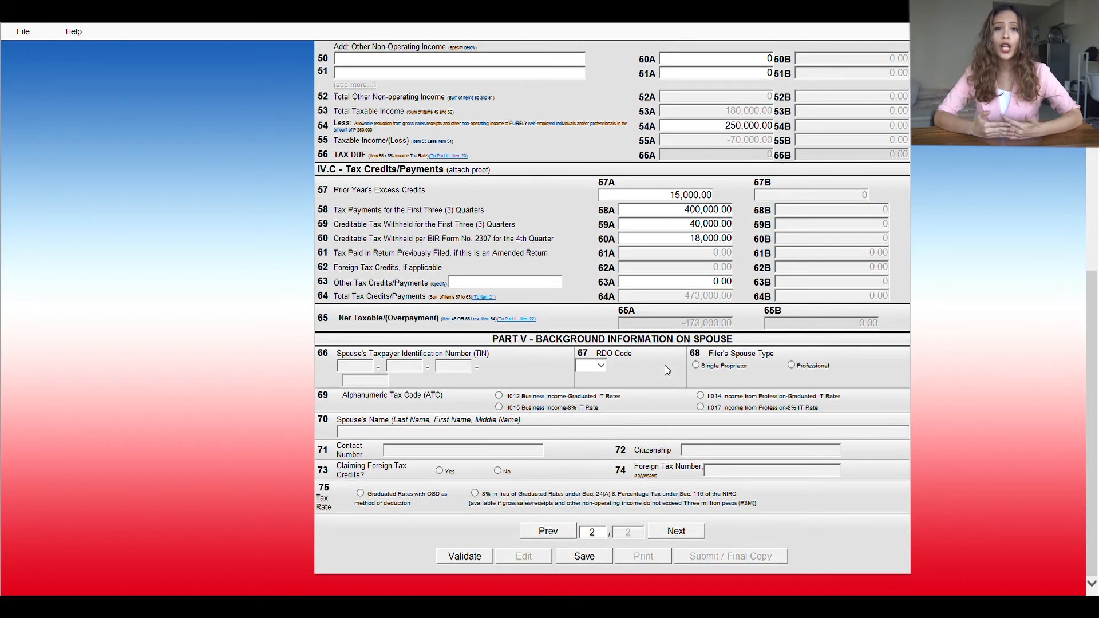
# Step: Go back to page 1 and review the Part I and Part II totals
pyautogui.click(549, 533)
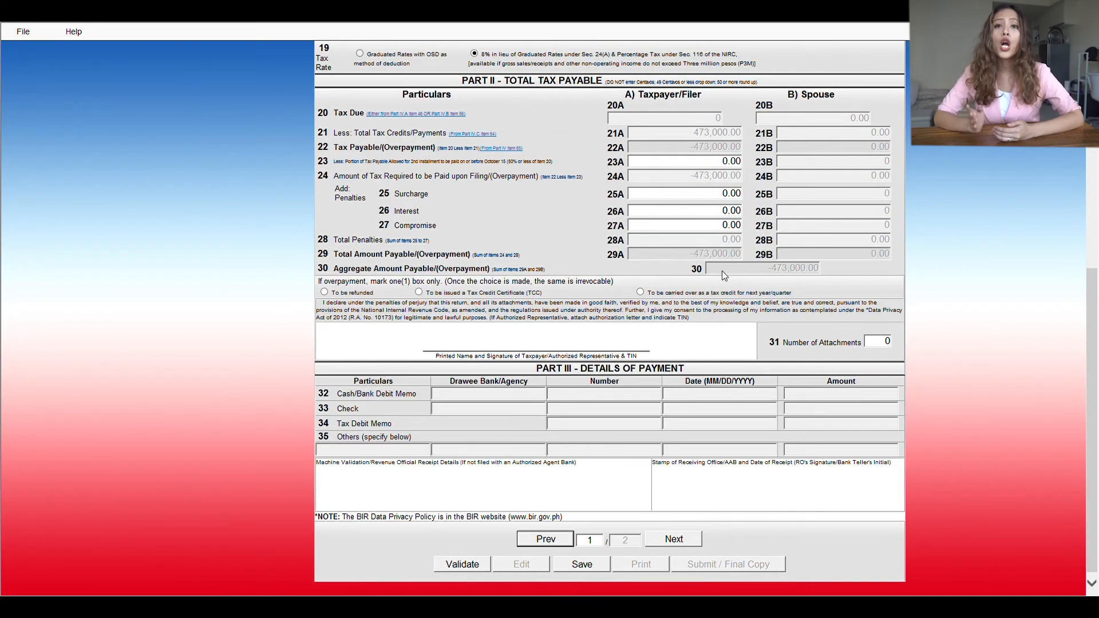
pyautogui.scroll(5, 720, 280)
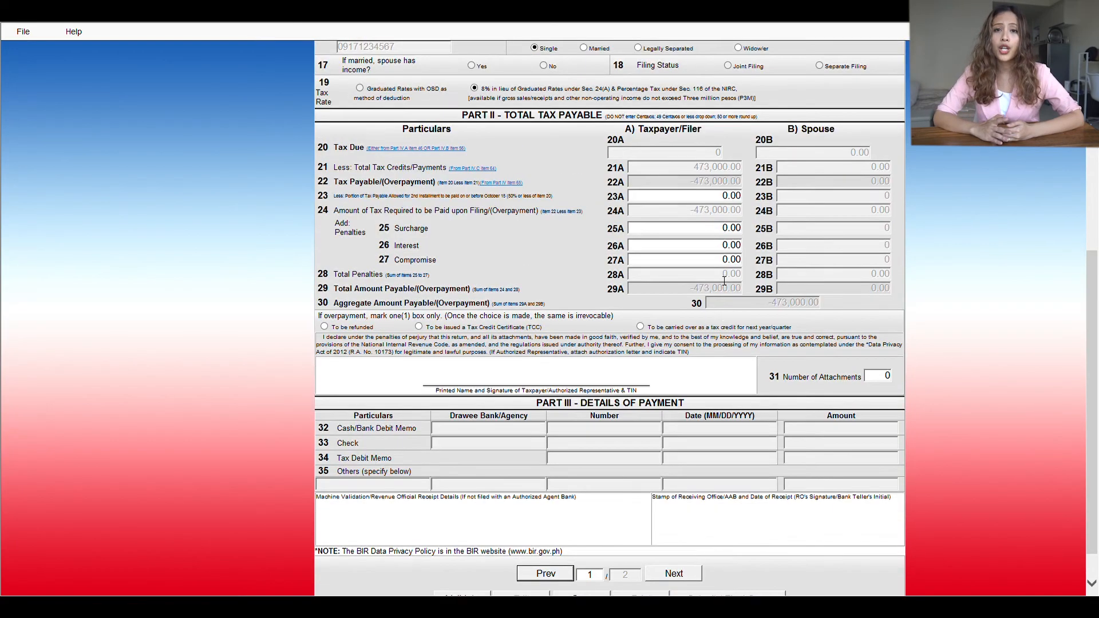
pyautogui.scroll(2, 720, 279)
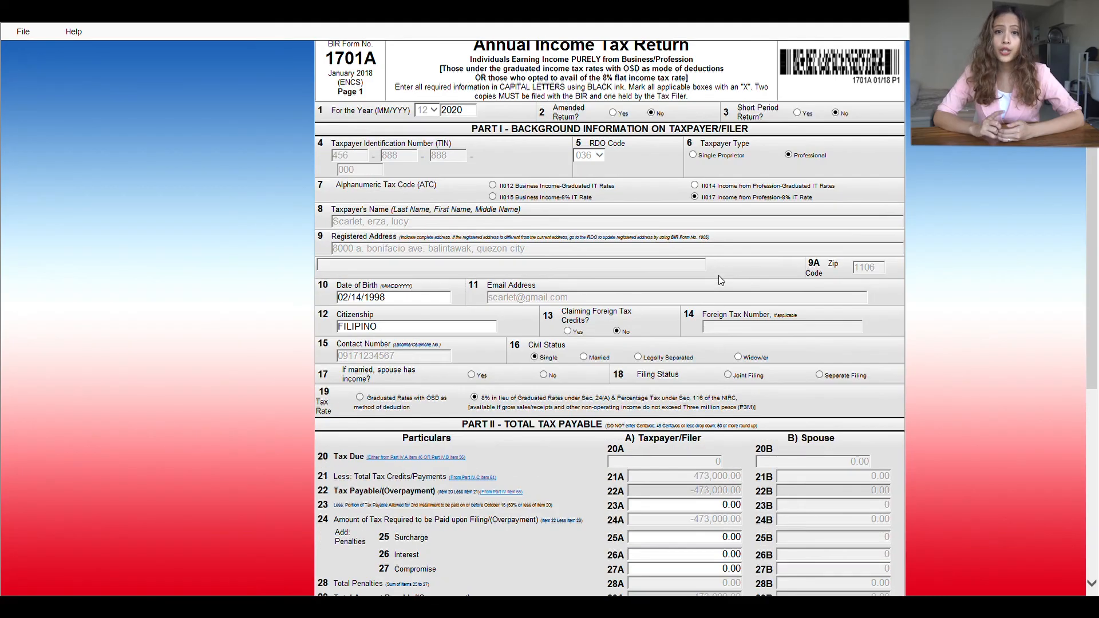
pyautogui.scroll(-4, 719, 279)
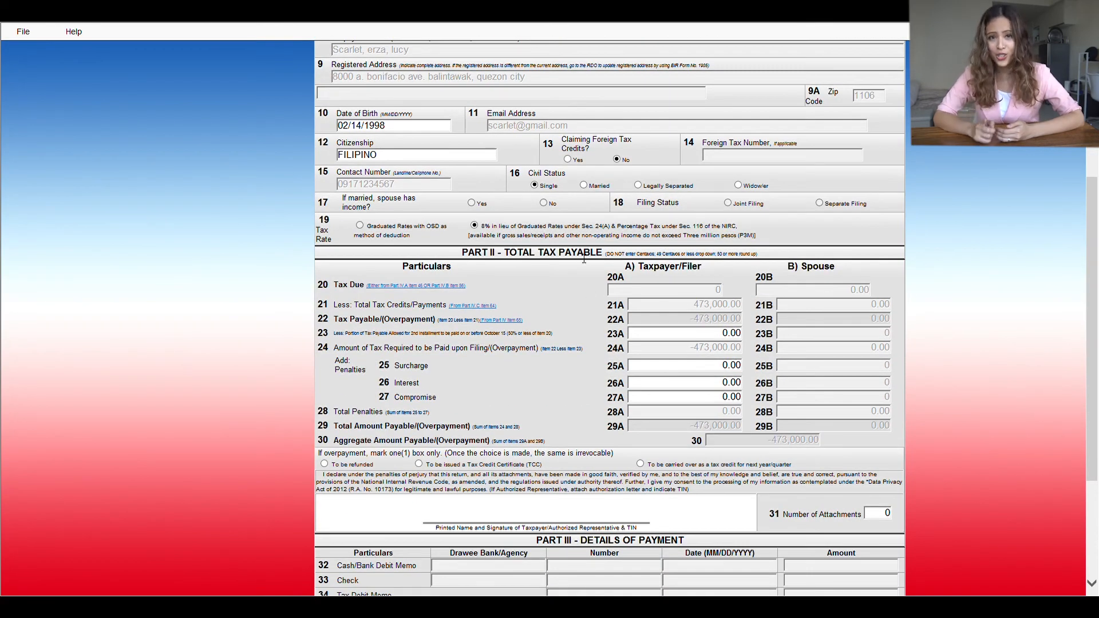
pyautogui.scroll(-3, 584, 255)
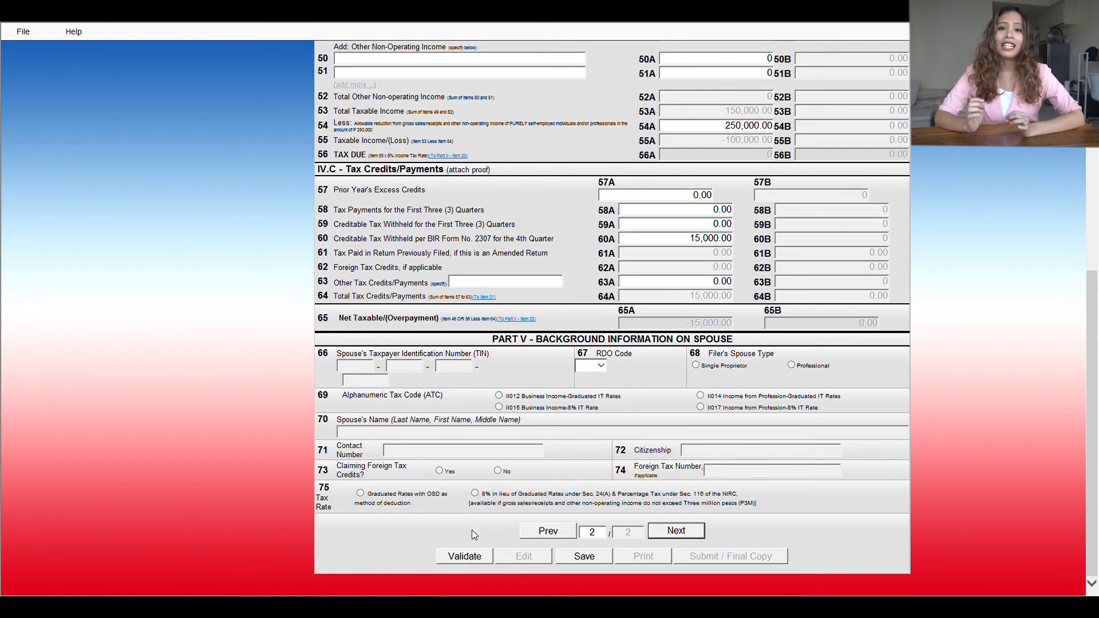
# Step: Validate the 1701A return and choose Submit / Final Copy to reach the Terms of Service
pyautogui.click(466, 553)
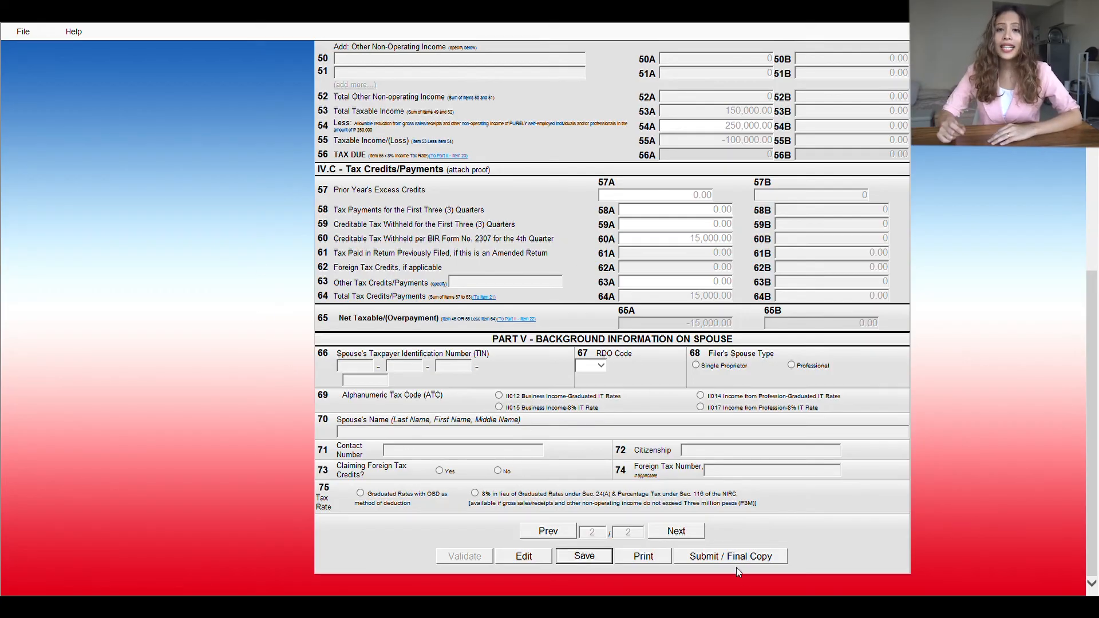
pyautogui.click(730, 558)
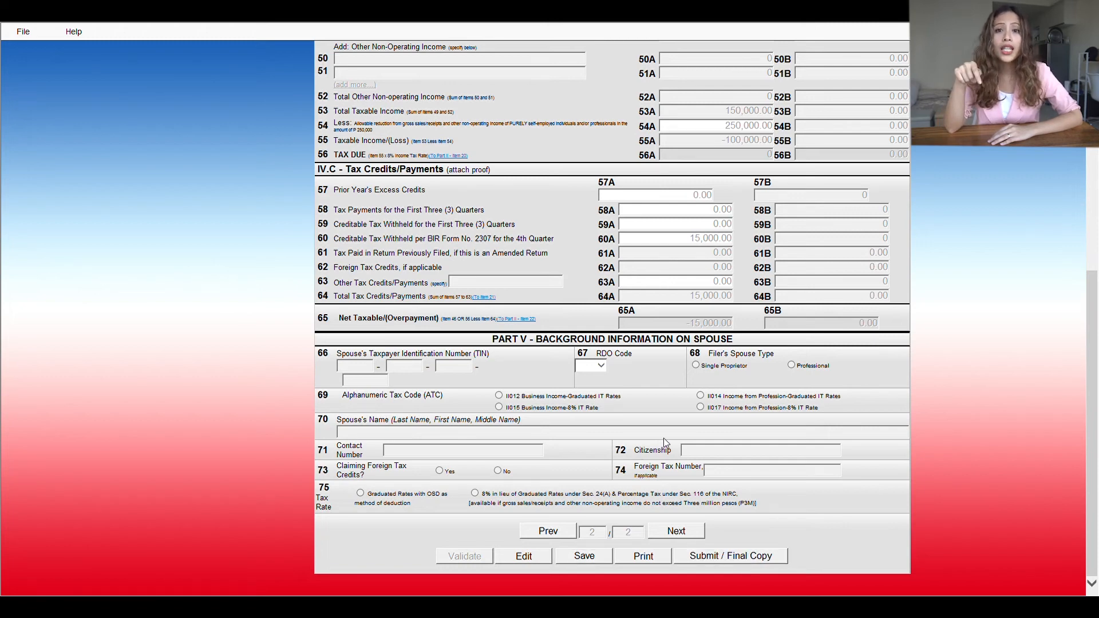